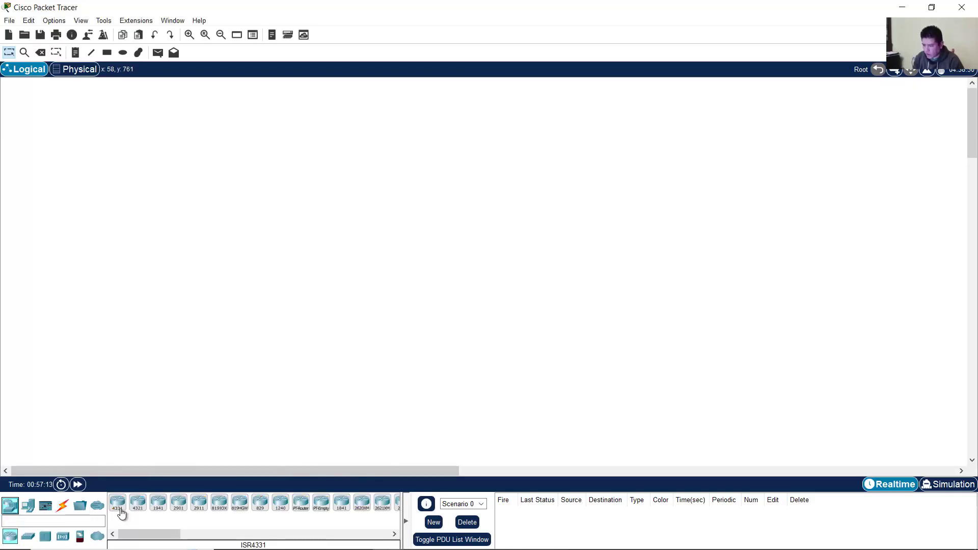
# Place an ISR4331 router (Router0) on the canvas and zoom in on the workspace.
pyautogui.click(118, 509)
pyautogui.click(403, 229)
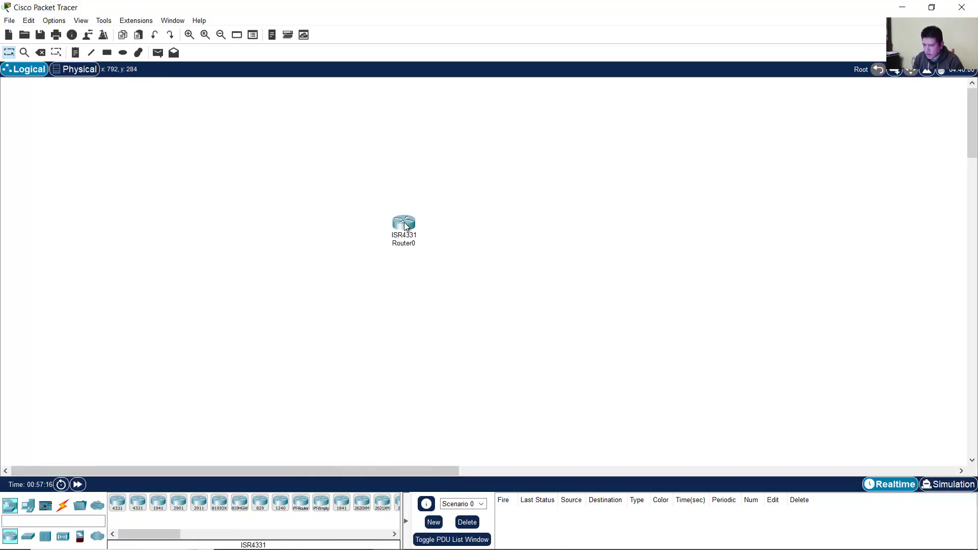
pyautogui.click(190, 35)
pyautogui.moveTo(603, 294); pyautogui.dragTo(328, 174)
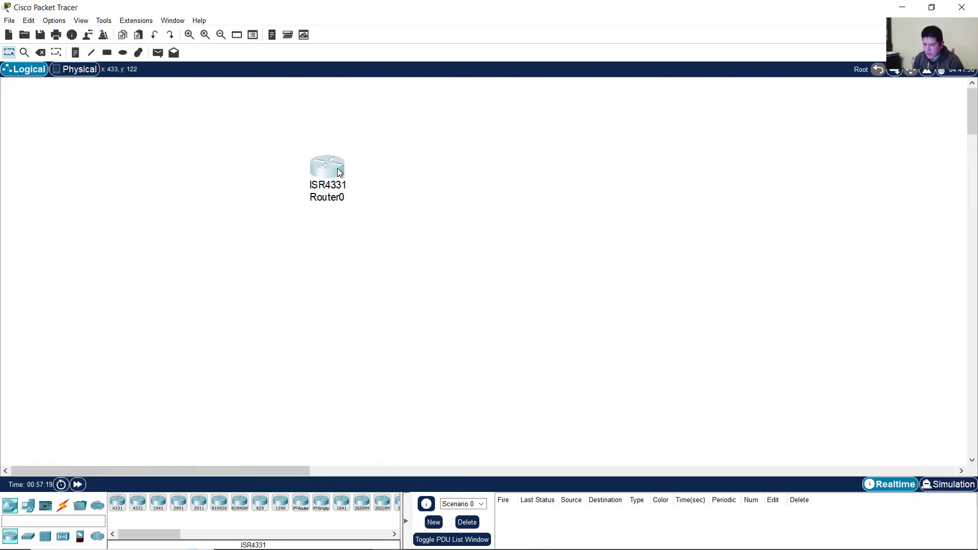
# Open Router0's device settings with a zoomed hardware view and a wider window.
pyautogui.click(340, 171)
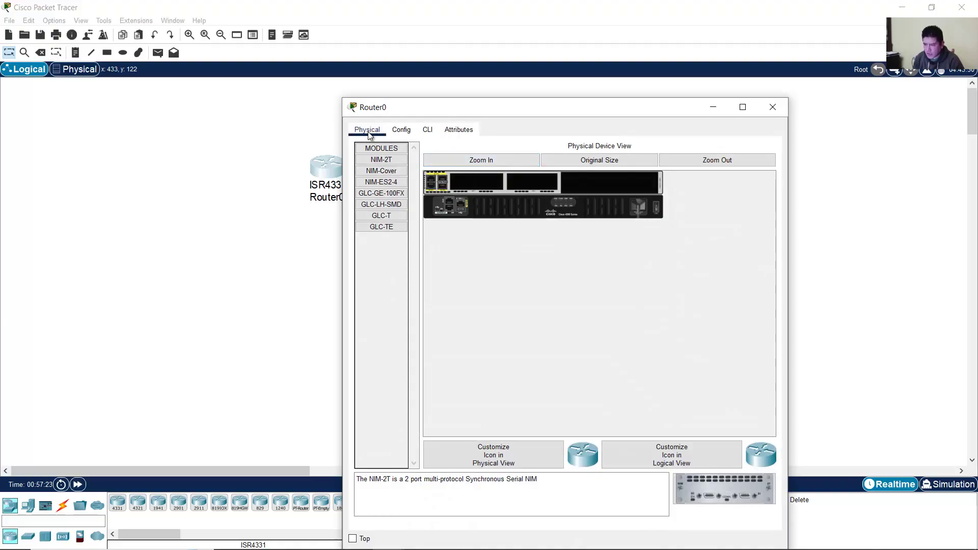
pyautogui.click(495, 163)
pyautogui.moveTo(554, 114); pyautogui.dragTo(534, 59)
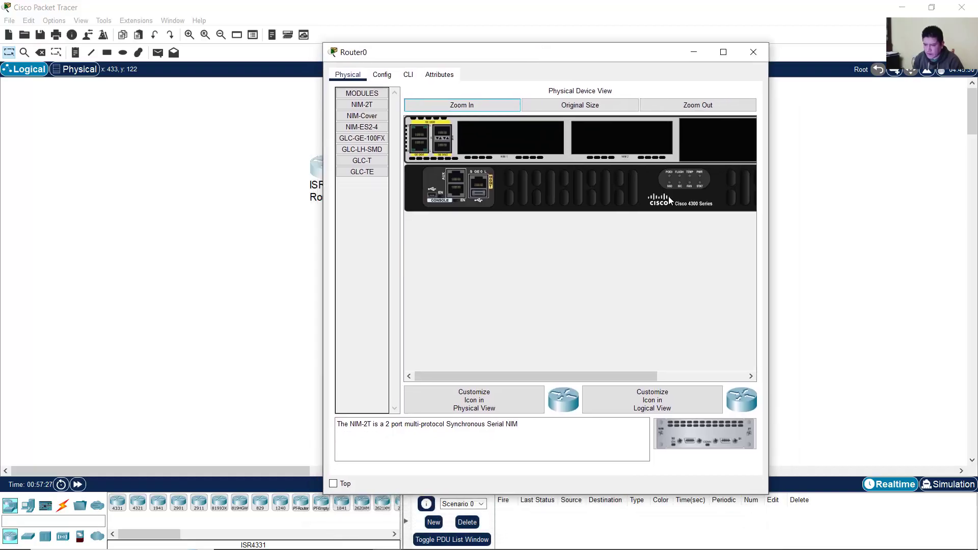
pyautogui.moveTo(766, 189); pyautogui.dragTo(880, 189)
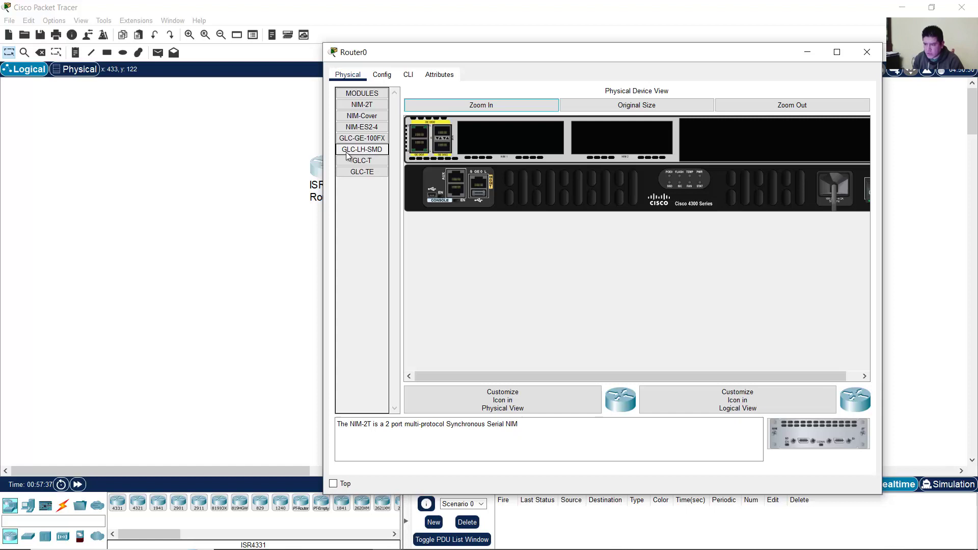
# Install the GLC-LH-SMD fiber SFP module into Router0's front port slot.
pyautogui.click(382, 150)
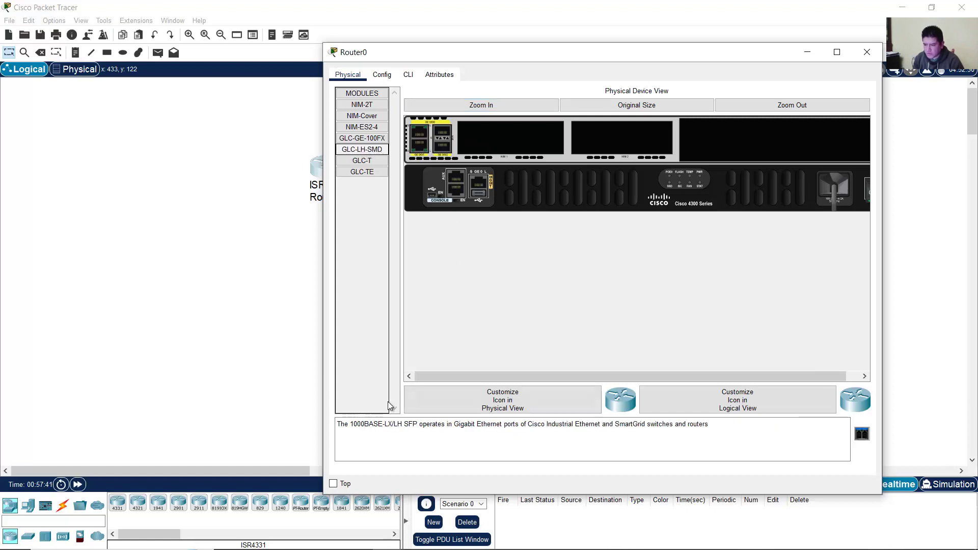
pyautogui.moveTo(351, 424); pyautogui.dragTo(503, 429)
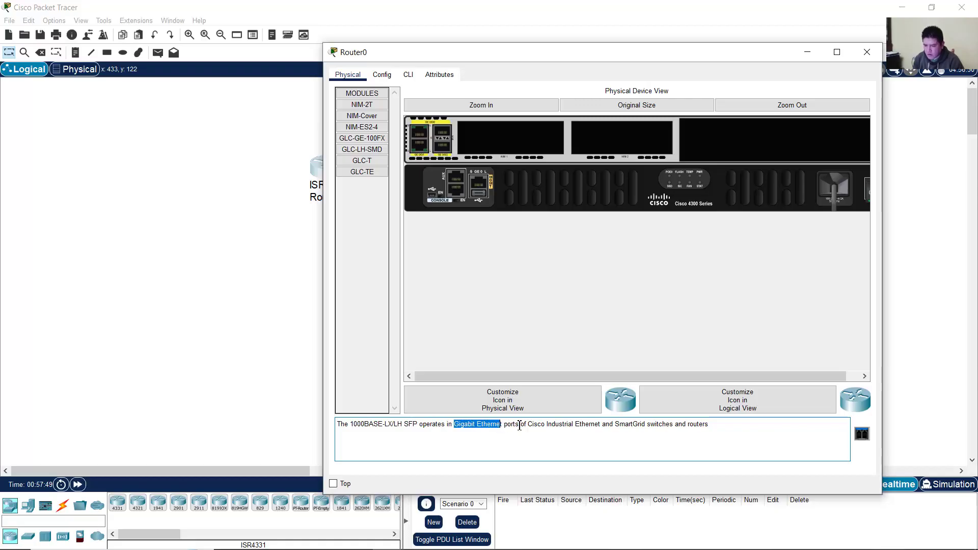
pyautogui.click(568, 430)
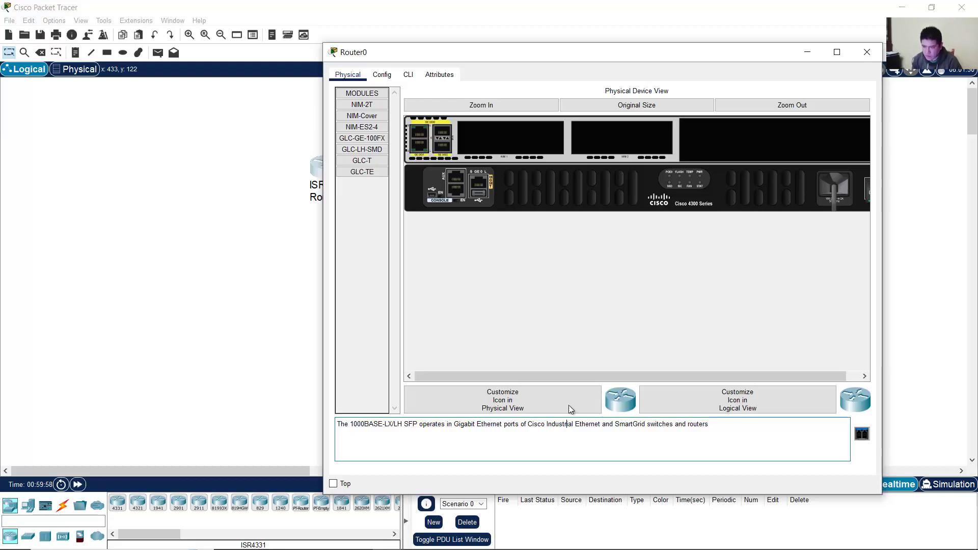
pyautogui.click(862, 435)
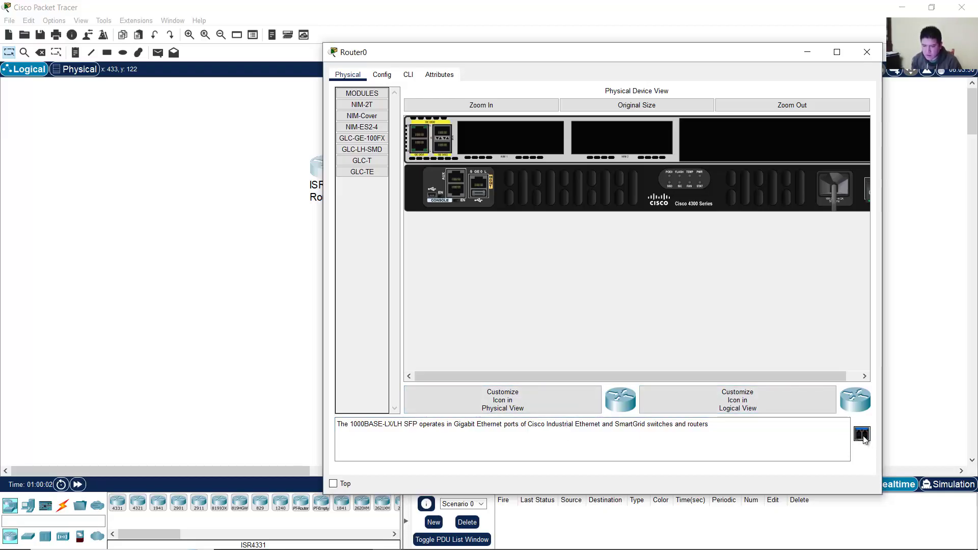
pyautogui.moveTo(862, 436)
pyautogui.mouseDown()
pyautogui.moveTo(474, 184)
pyautogui.moveTo(442, 138)
pyautogui.mouseUp()
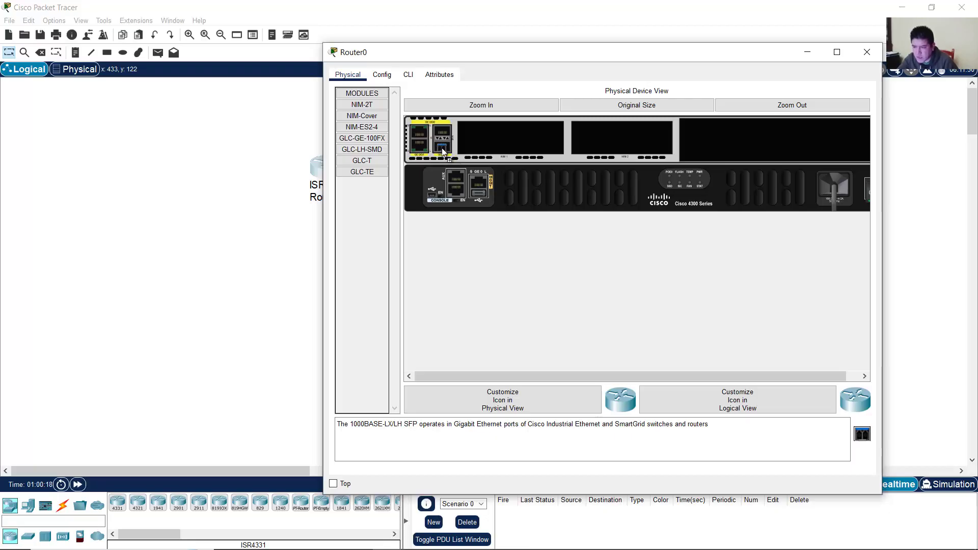
pyautogui.moveTo(442, 148); pyautogui.dragTo(442, 149)
pyautogui.moveTo(535, 54); pyautogui.dragTo(485, 61)
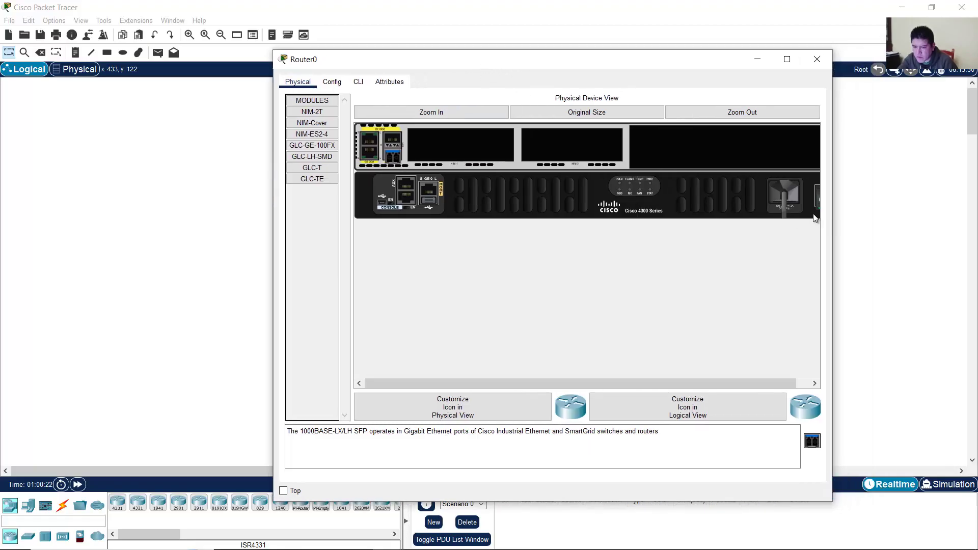
pyautogui.moveTo(831, 213); pyautogui.dragTo(886, 208)
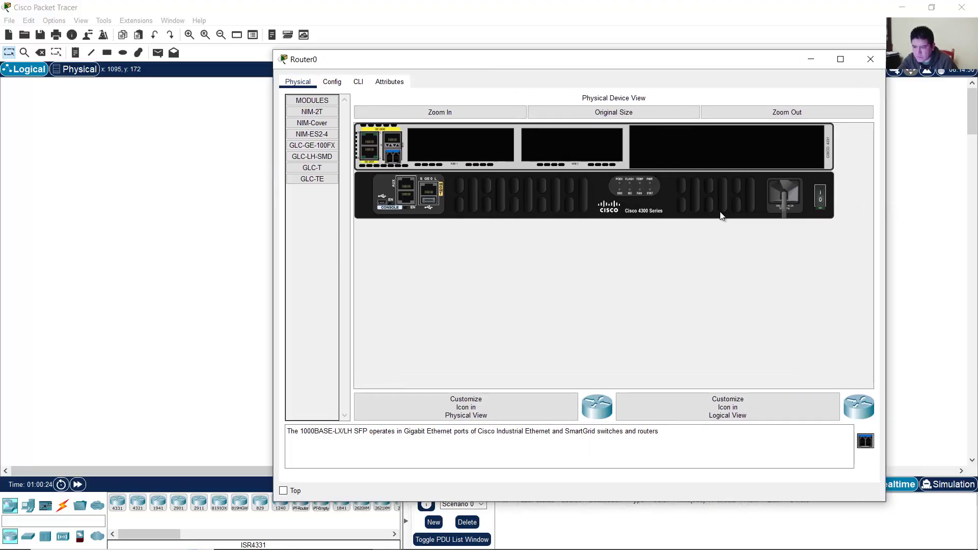
# Close Router0's window, place a 3650-24PS switch right of it, and open the switch.
pyautogui.click(870, 59)
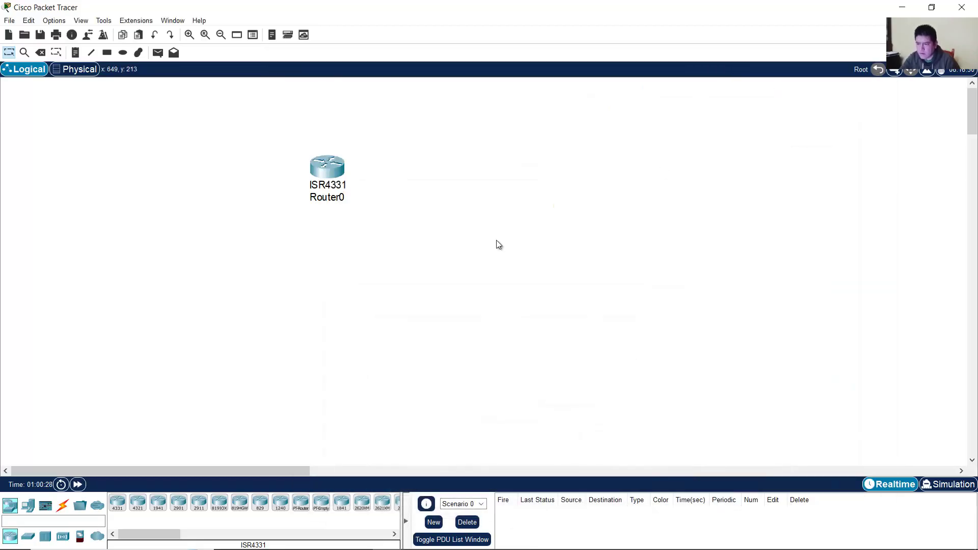
pyautogui.click(42, 521)
pyautogui.click(28, 536)
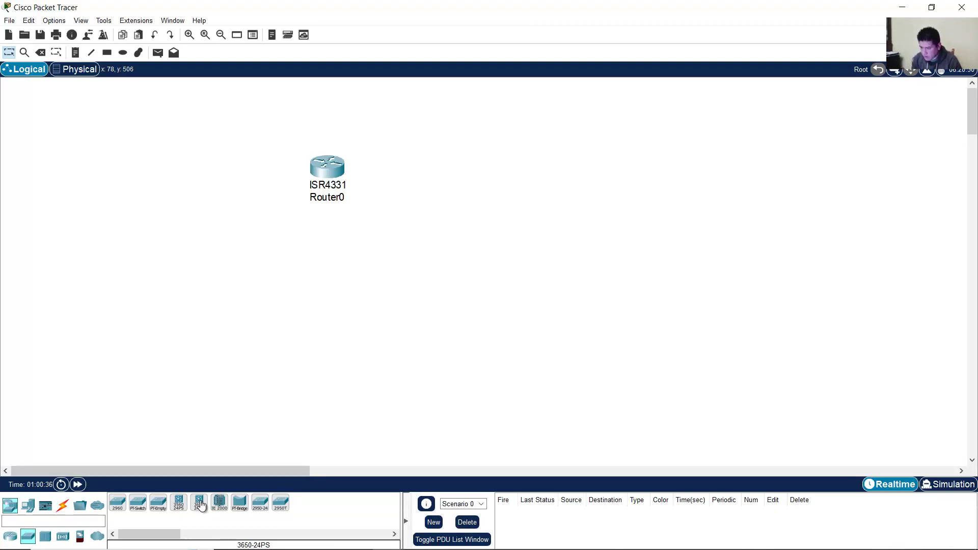
pyautogui.click(200, 502)
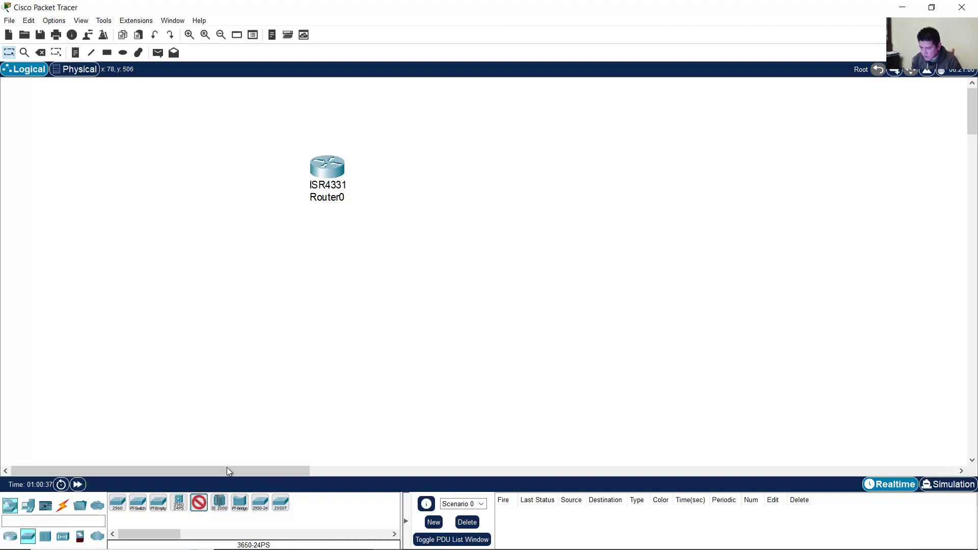
pyautogui.click(547, 173)
pyautogui.click(561, 171)
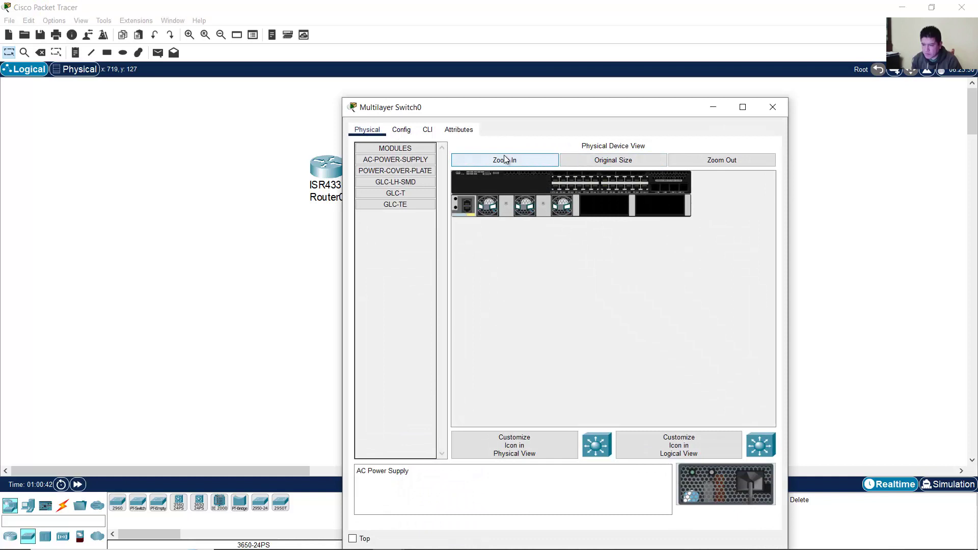
# Insert GLC-LH-SMD SFP modules into Multilayer Switch0's two empty uplink slots.
pyautogui.click(504, 159)
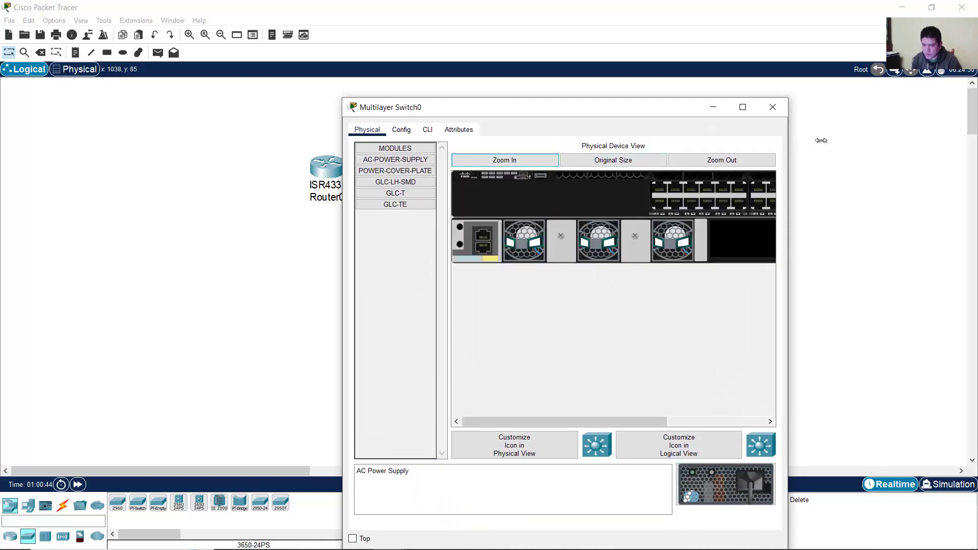
pyautogui.moveTo(786, 141); pyautogui.dragTo(939, 140)
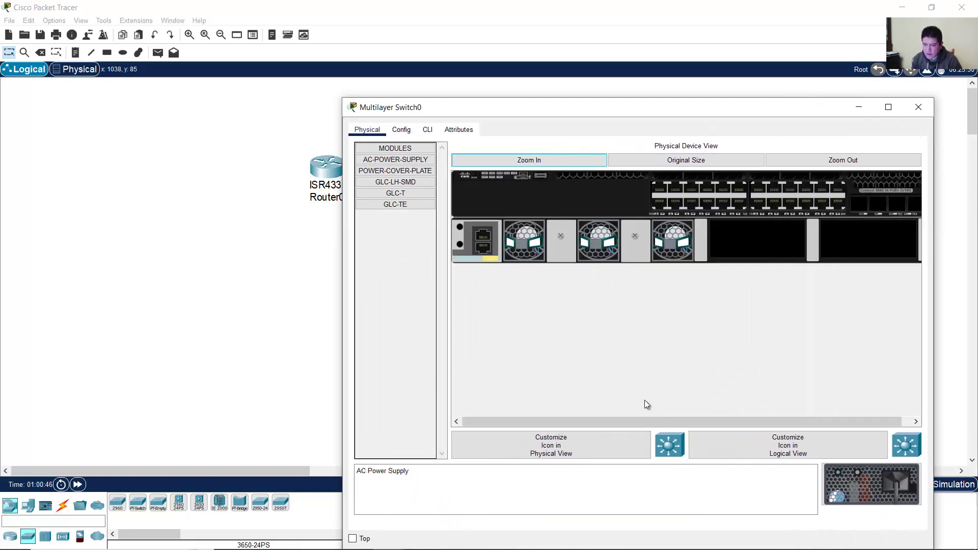
pyautogui.moveTo(664, 420); pyautogui.dragTo(676, 421)
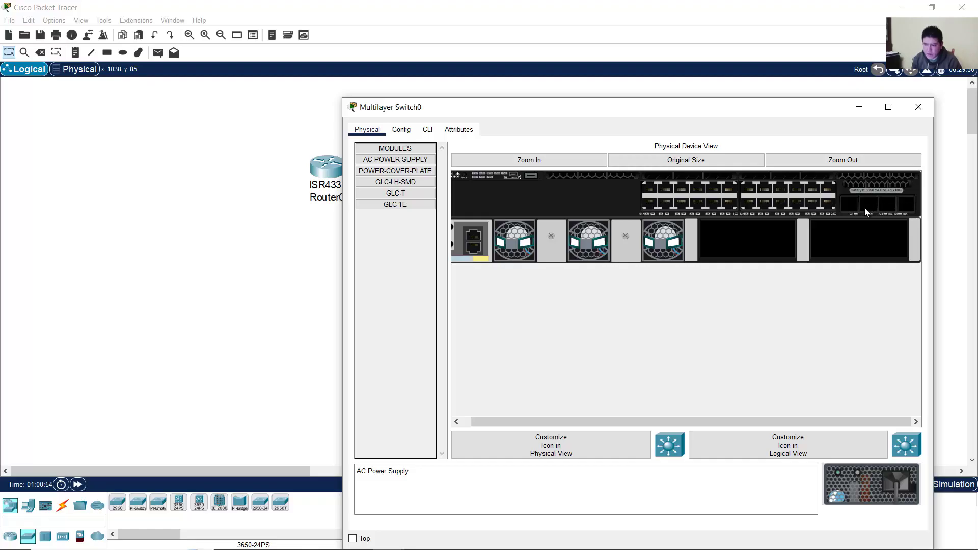
pyautogui.click(395, 182)
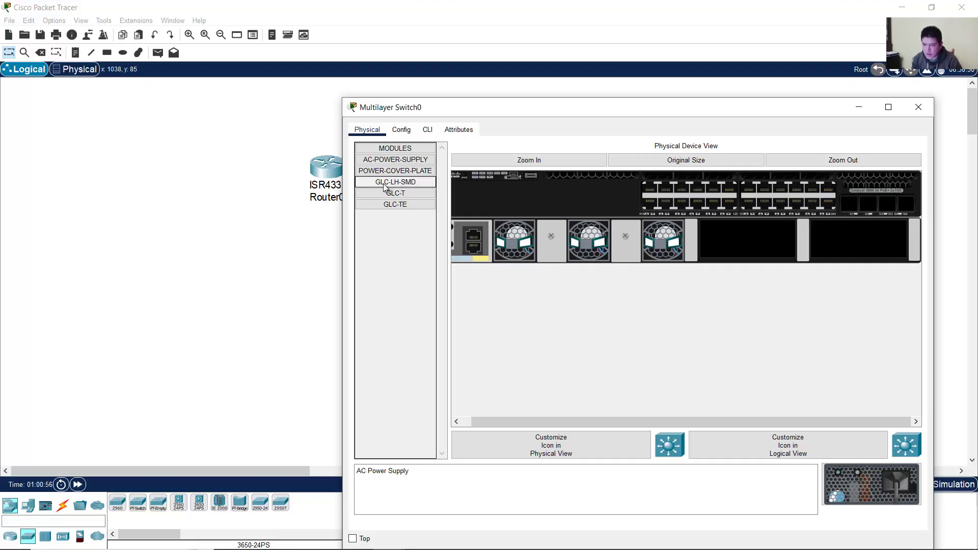
pyautogui.click(384, 187)
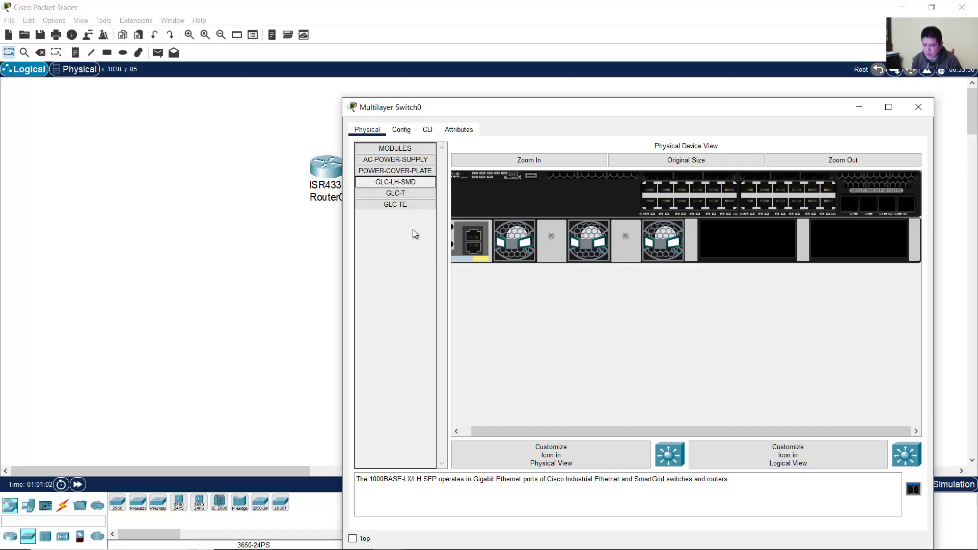
pyautogui.moveTo(730, 479)
pyautogui.mouseDown()
pyautogui.moveTo(399, 482)
pyautogui.moveTo(523, 481)
pyautogui.mouseUp()
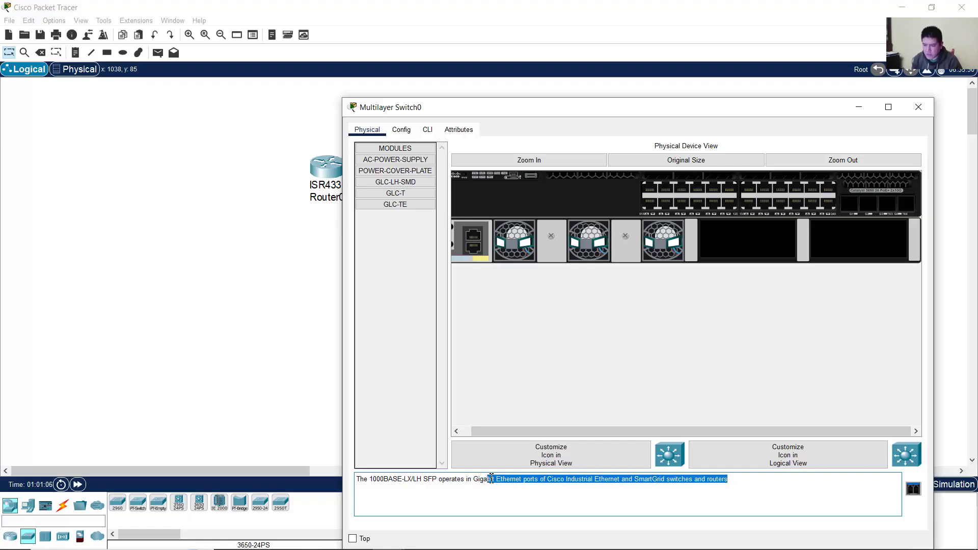
pyautogui.click(578, 489)
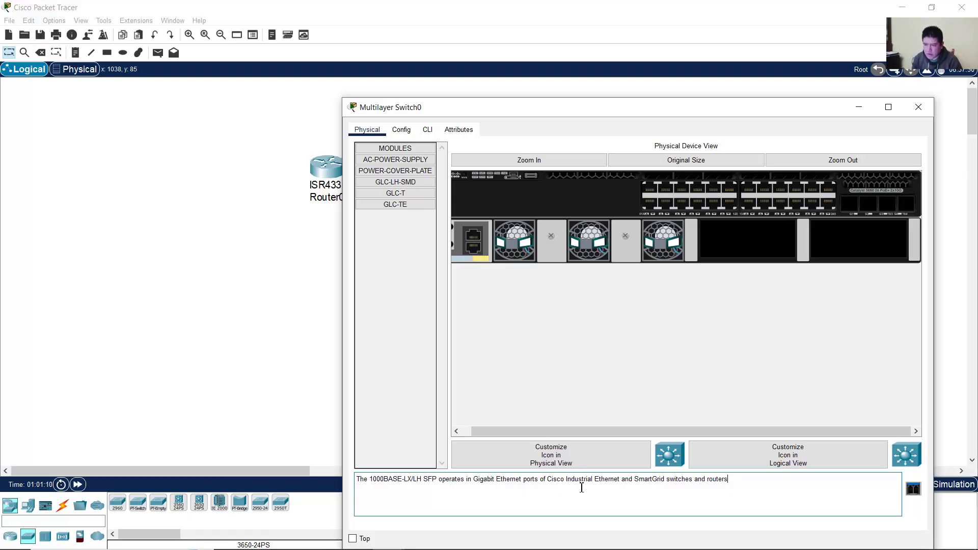
pyautogui.click(912, 488)
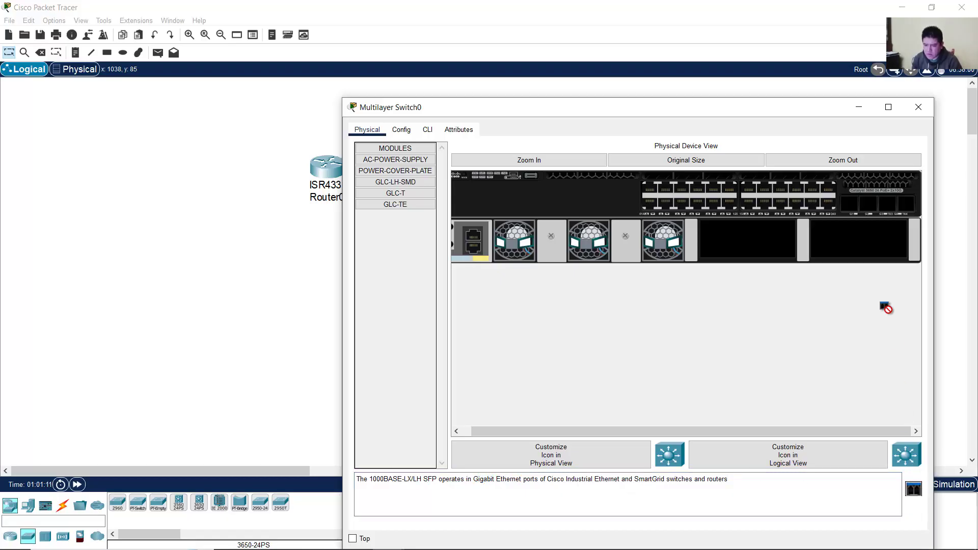
pyautogui.click(849, 203)
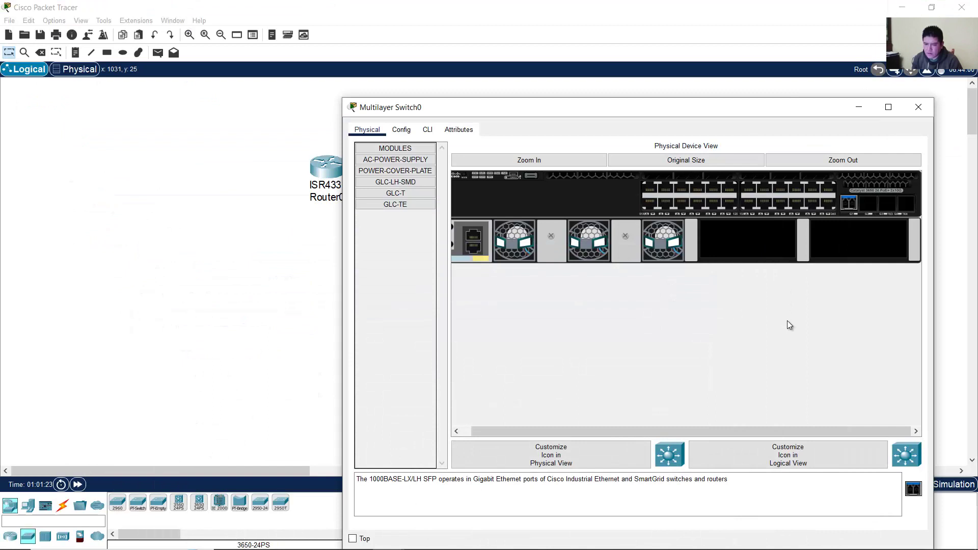
pyautogui.click(913, 491)
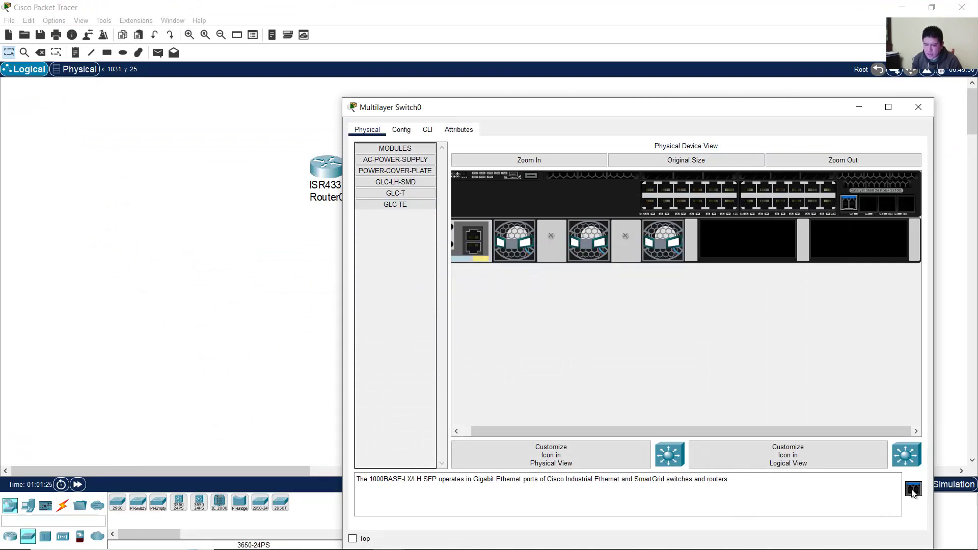
pyautogui.click(868, 201)
# Install an AC-POWER-SUPPLY in Multilayer Switch0's empty power bay and close its window.
pyautogui.click(395, 170)
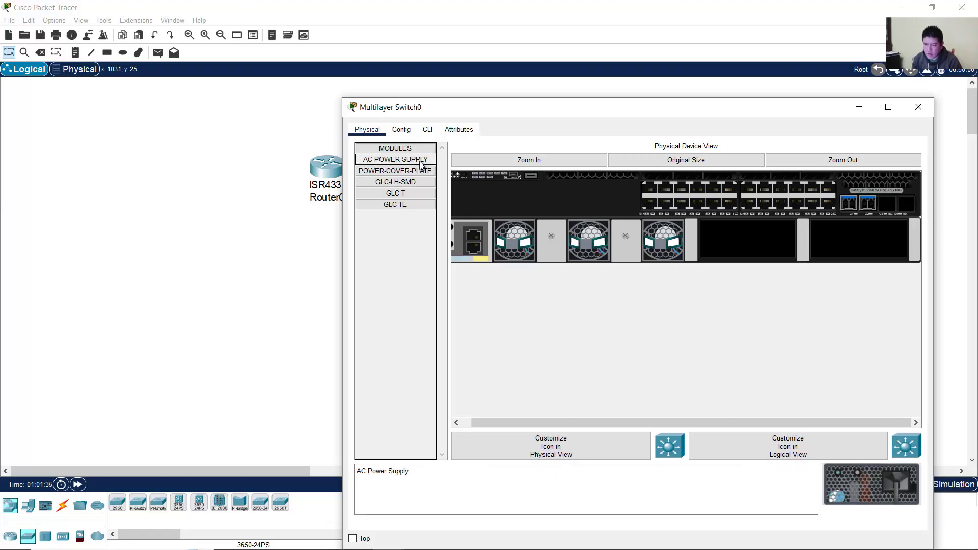
pyautogui.click(872, 484)
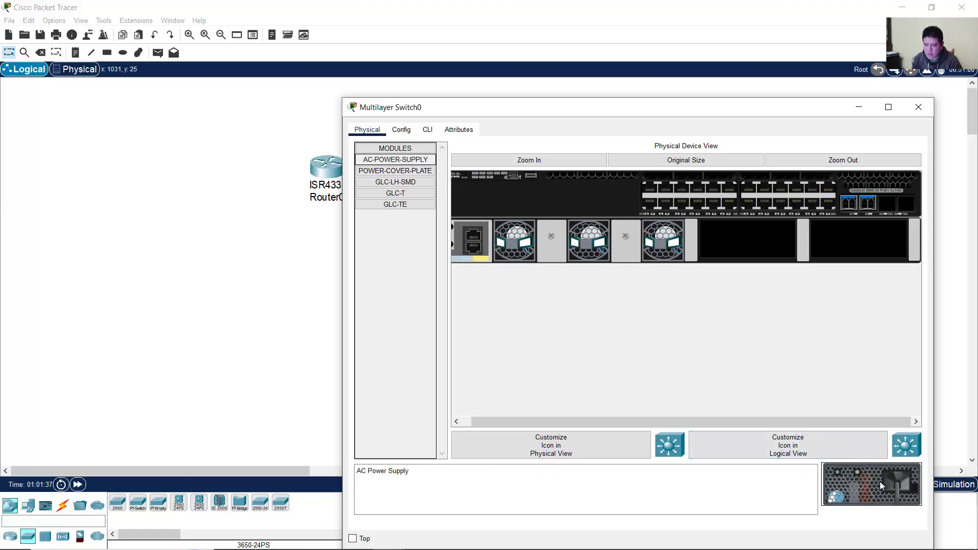
pyautogui.click(746, 241)
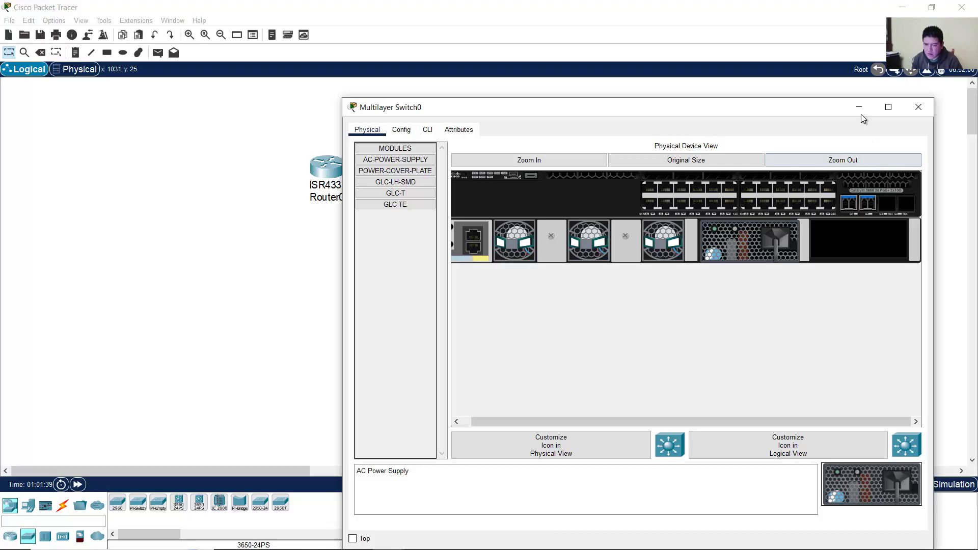
pyautogui.click(917, 106)
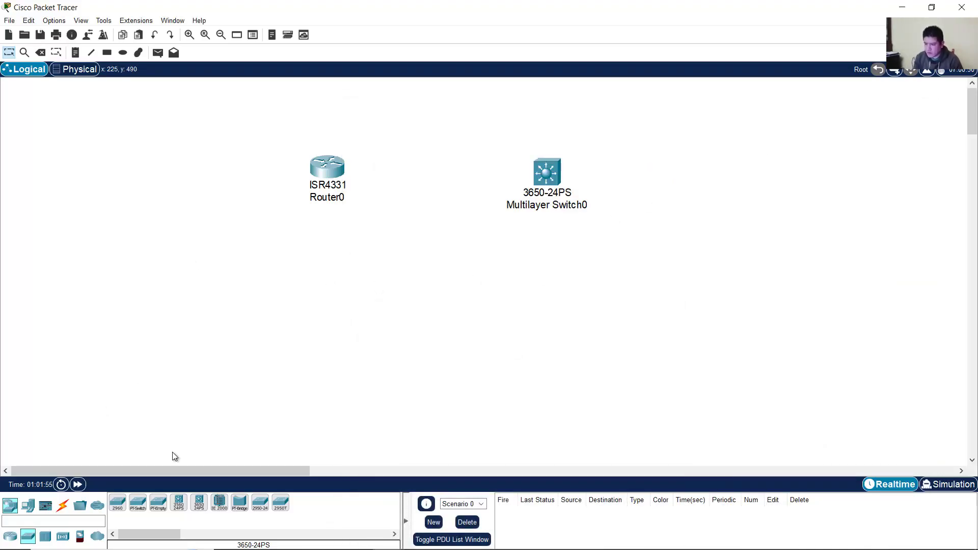
# Place Server0 below the switch and open its device settings.
pyautogui.click(27, 505)
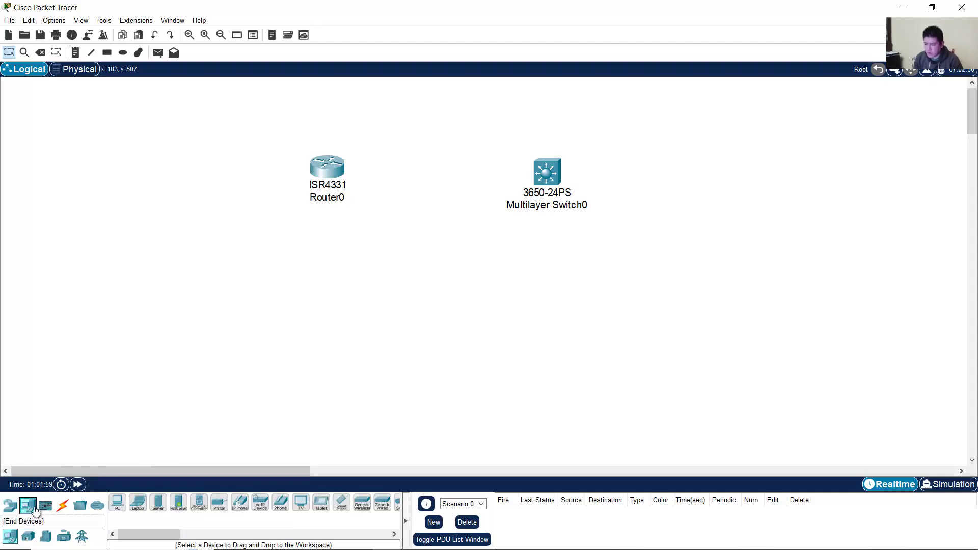
pyautogui.click(159, 504)
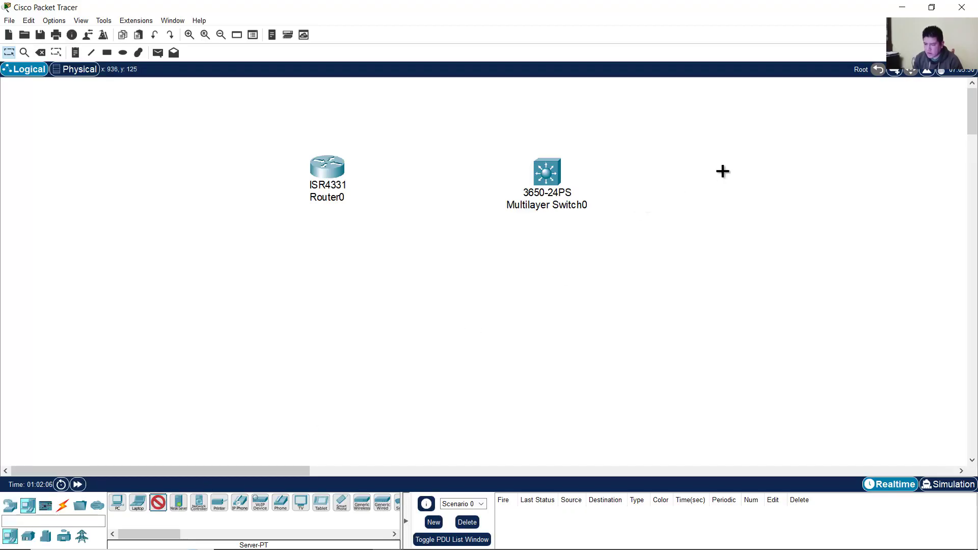
pyautogui.click(549, 306)
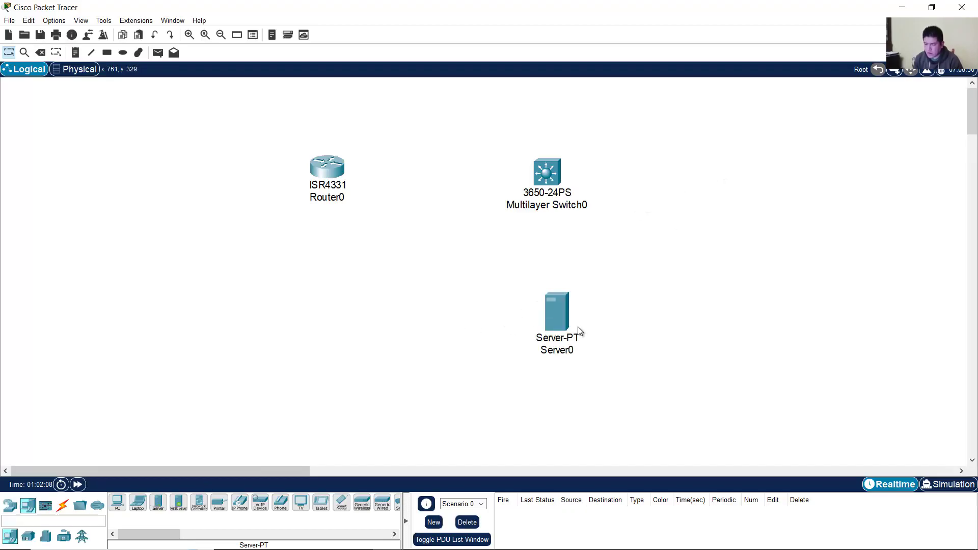
pyautogui.click(560, 316)
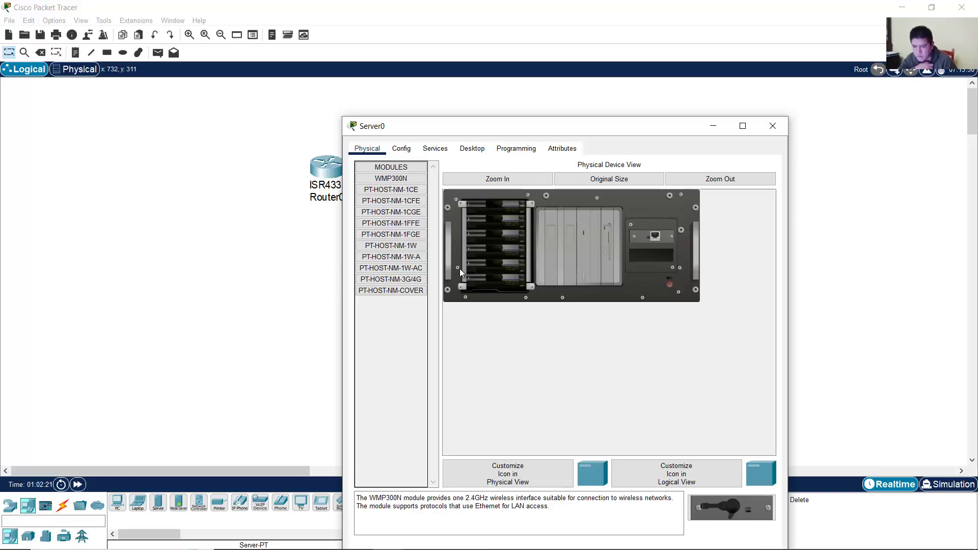
# Fit the PT-HOST-NM-1FGE gigabit optical module into Server0's empty lower slot.
pyautogui.click(417, 238)
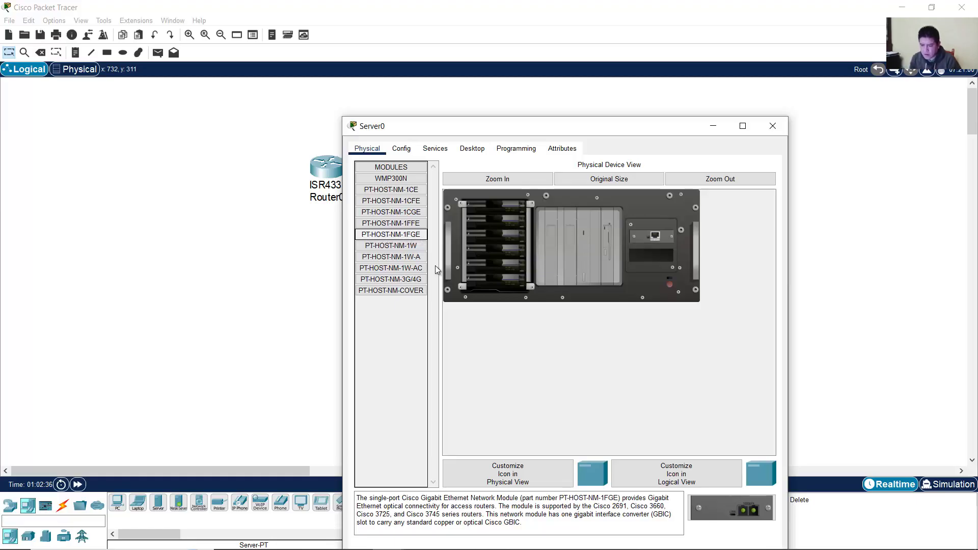
pyautogui.moveTo(403, 498); pyautogui.dragTo(522, 497)
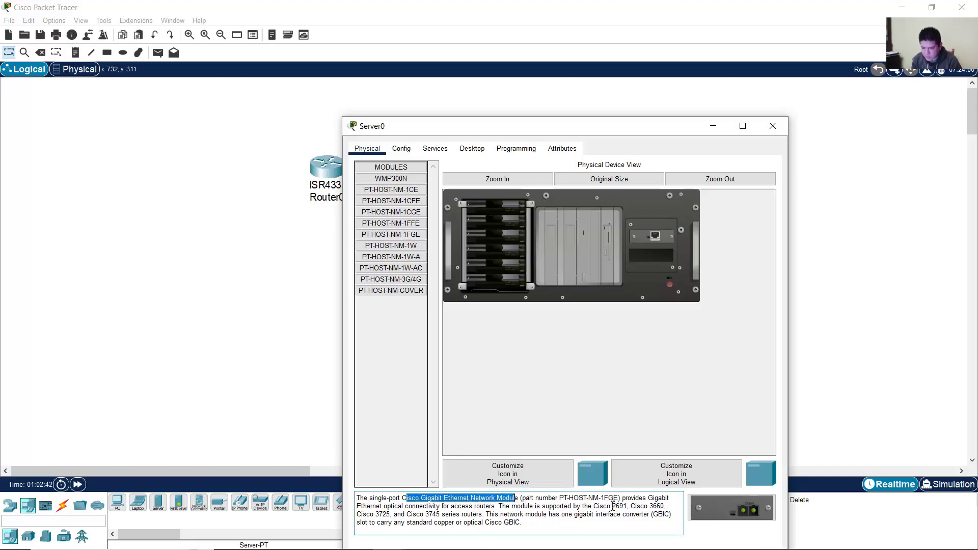
pyautogui.moveTo(647, 499)
pyautogui.mouseDown()
pyautogui.moveTo(383, 509)
pyautogui.moveTo(451, 508)
pyautogui.mouseUp()
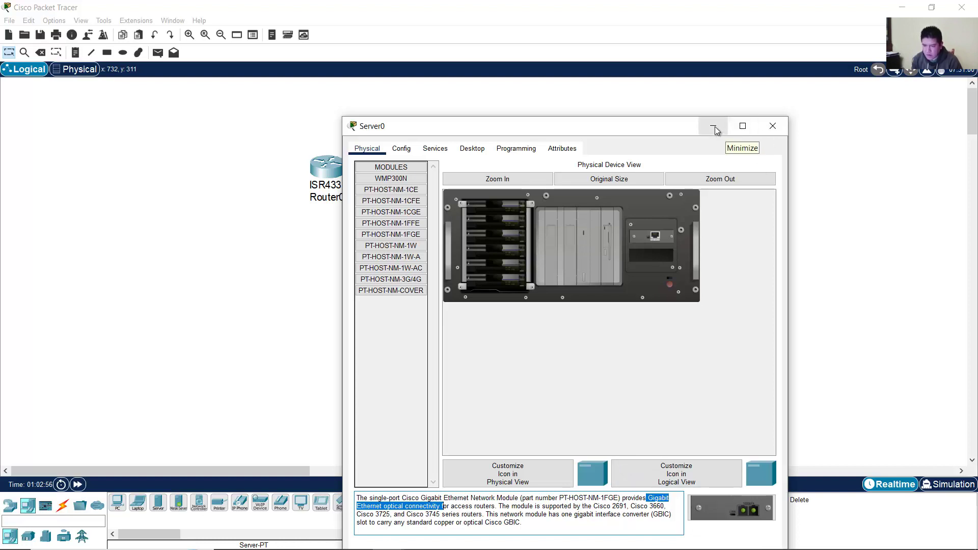
pyautogui.moveTo(731, 510); pyautogui.dragTo(649, 264)
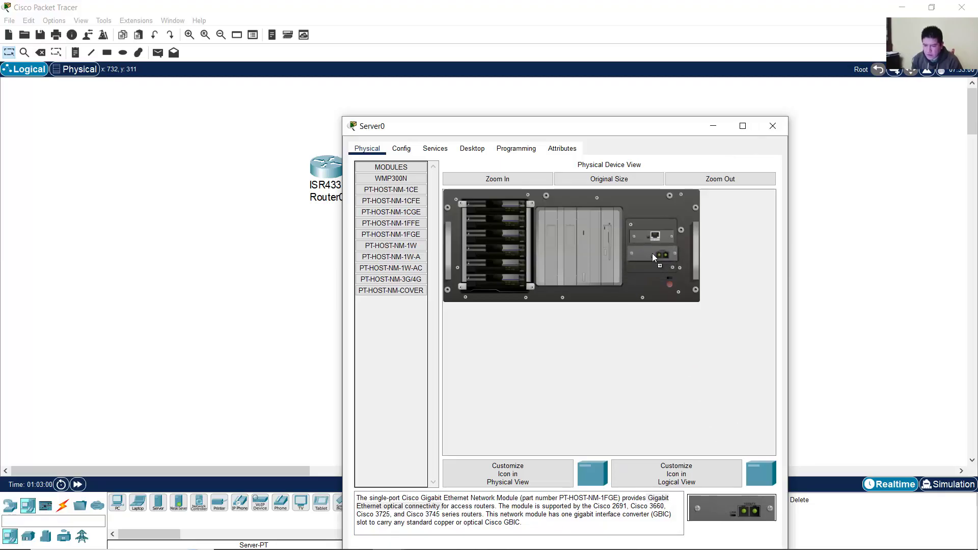
pyautogui.click(652, 258)
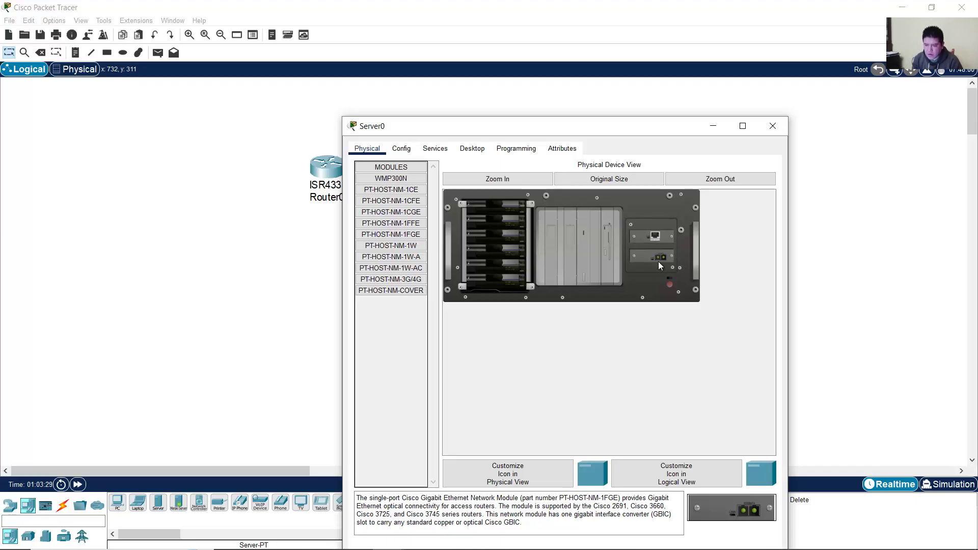
# Connect Router0 GigabitEthernet0/0/2 to switch GigabitEthernet1/1/1 with a fiber cable.
pyautogui.click(713, 129)
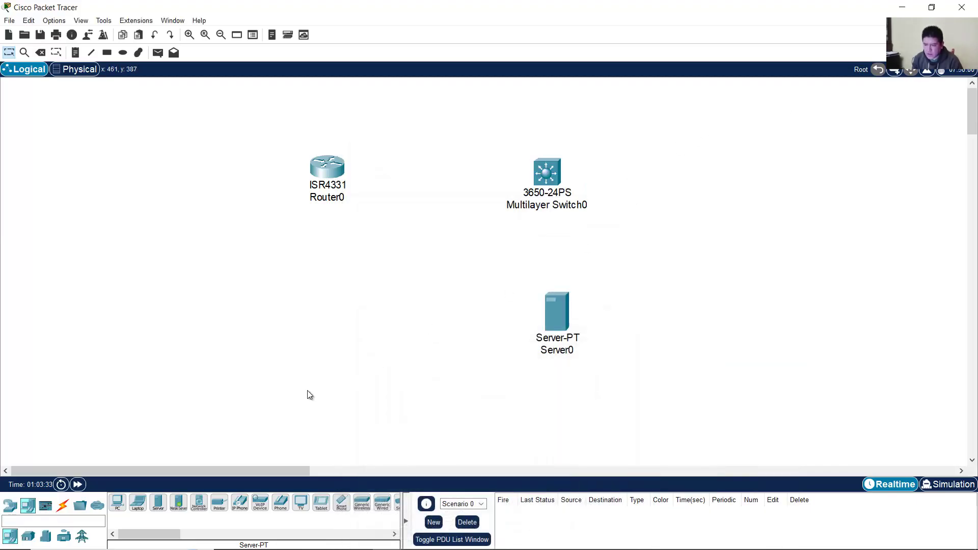
pyautogui.click(63, 506)
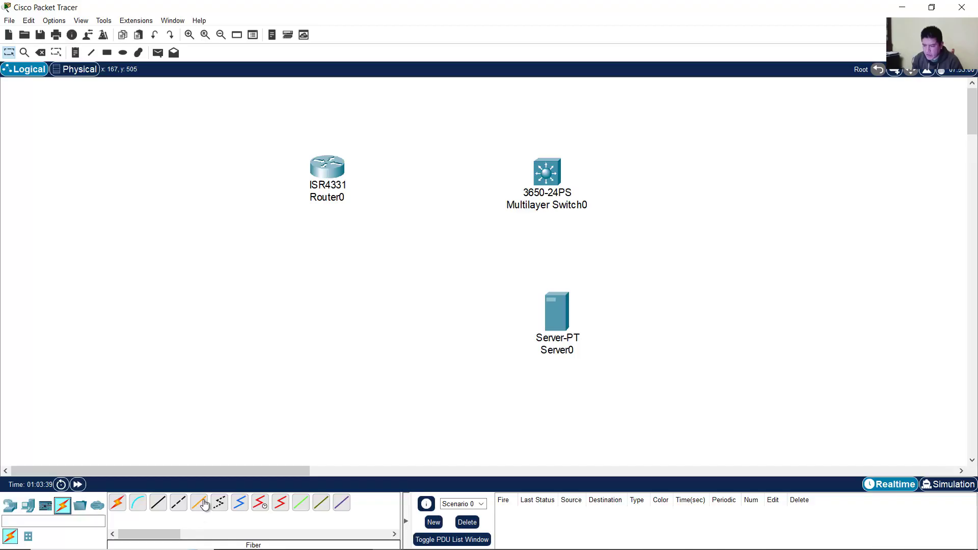
pyautogui.click(197, 507)
pyautogui.click(335, 168)
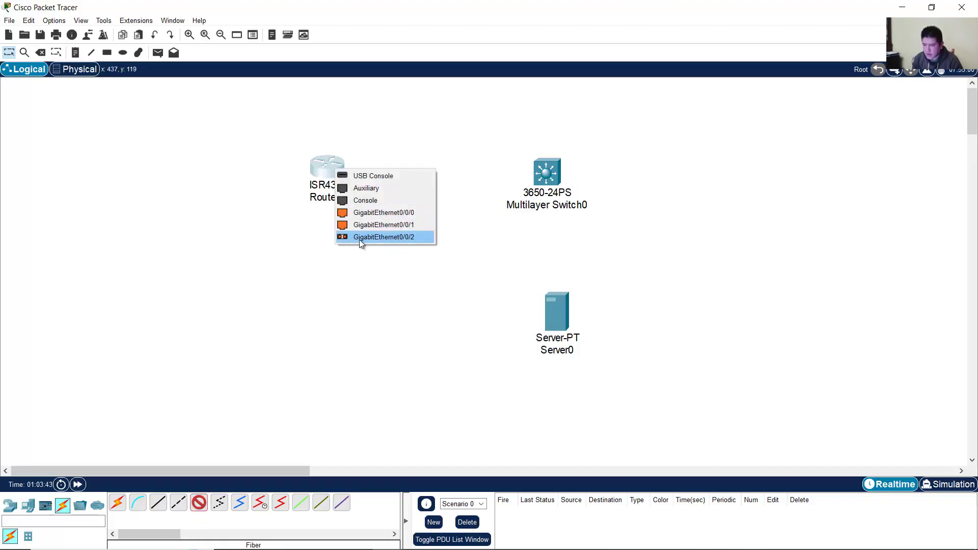
pyautogui.click(406, 237)
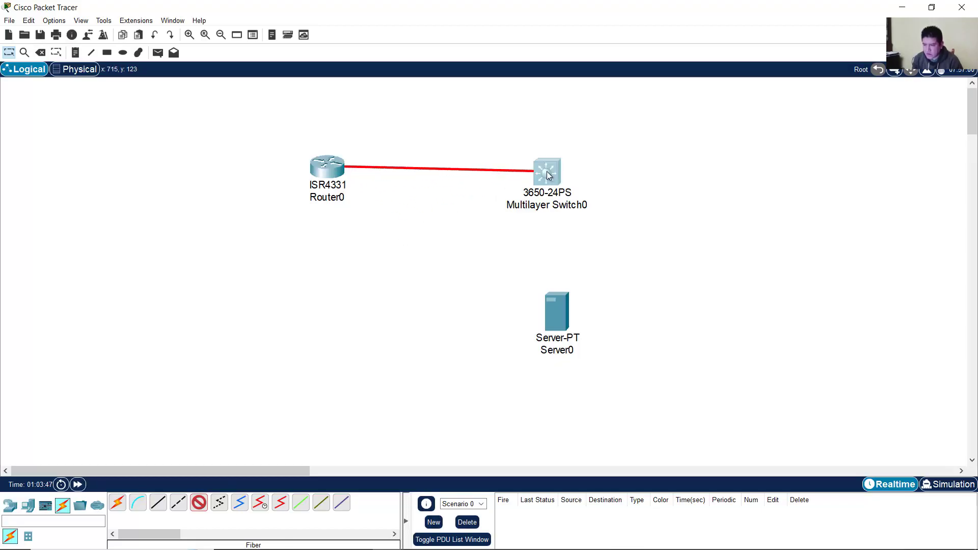
pyautogui.click(546, 172)
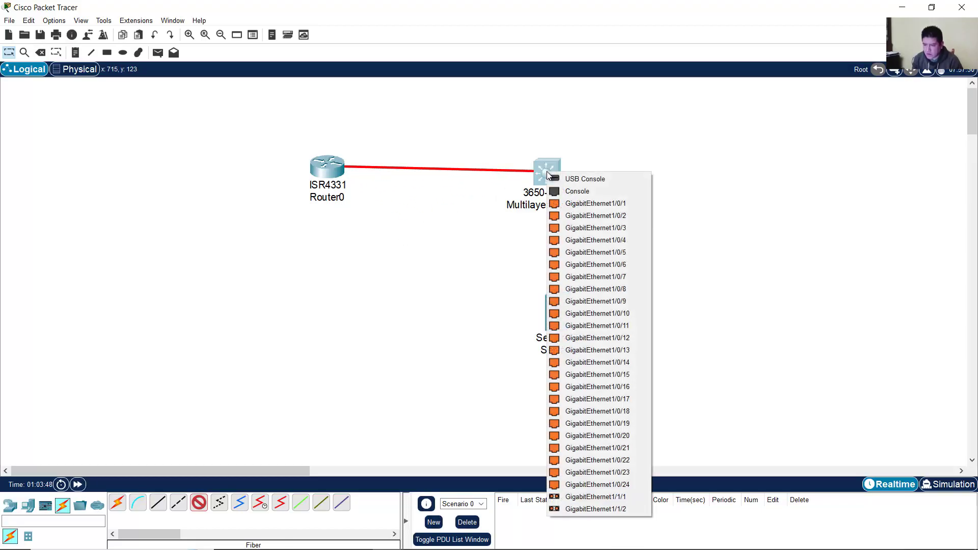
pyautogui.click(604, 495)
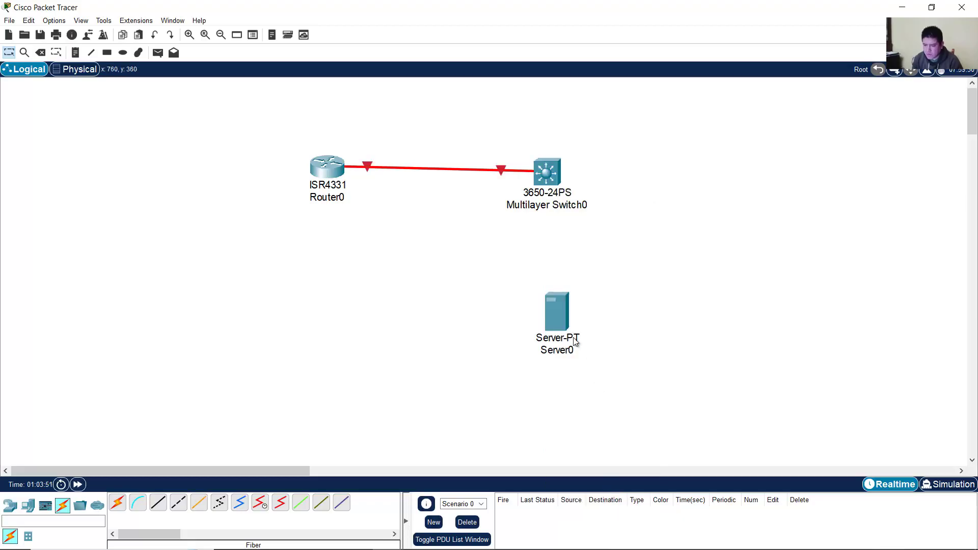
# Connect switch GigabitEthernet1/1/2 to Server0 GigabitEthernet1 with fiber, then nudge Router0 right.
pyautogui.click(199, 503)
pyautogui.click(548, 172)
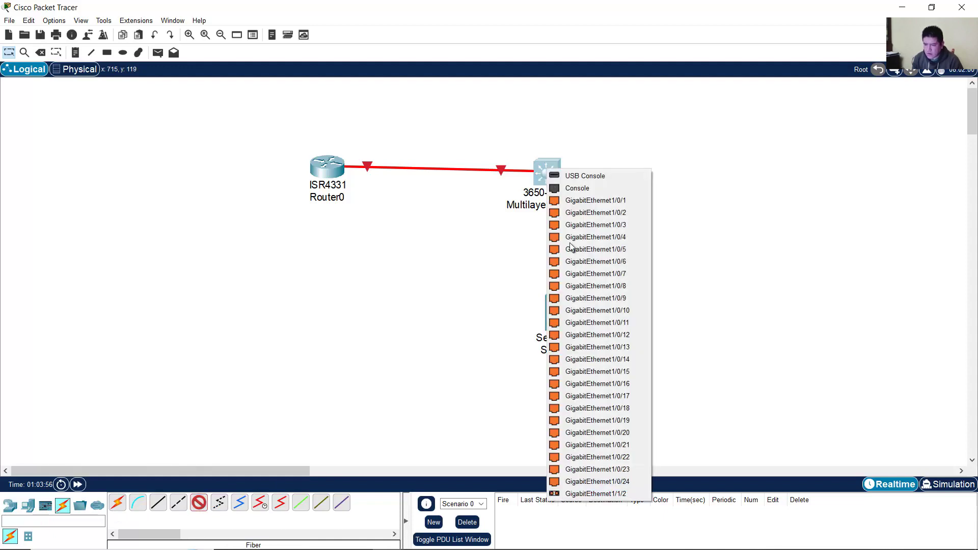
pyautogui.click(597, 494)
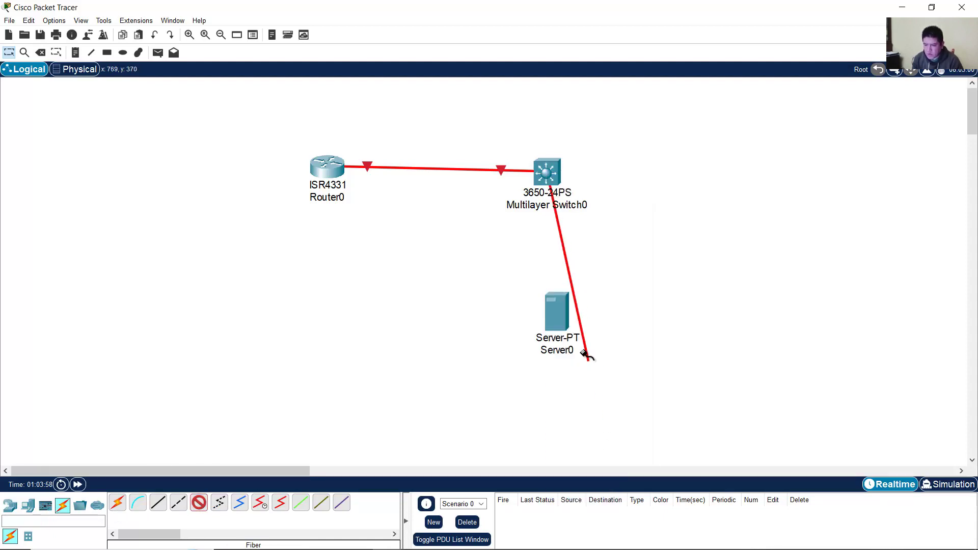
pyautogui.click(557, 319)
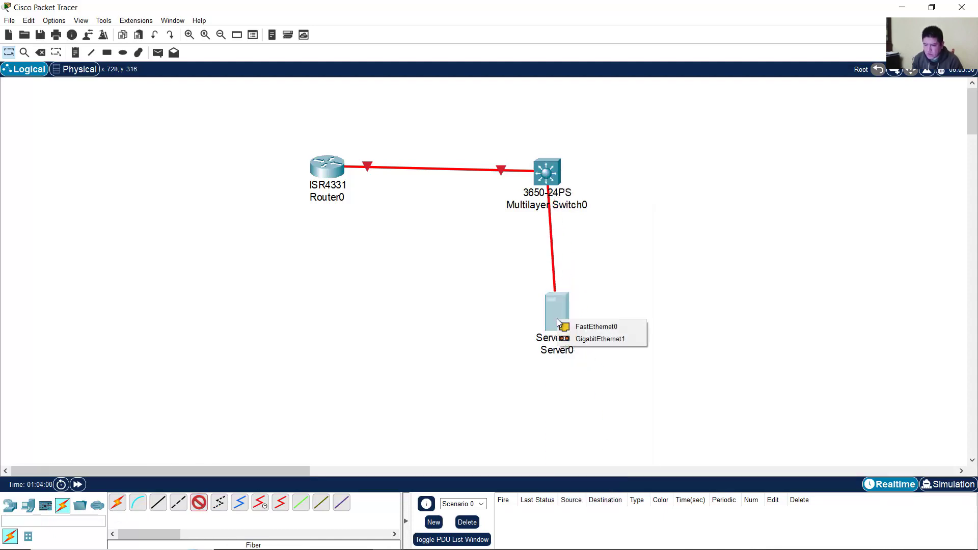
pyautogui.click(607, 340)
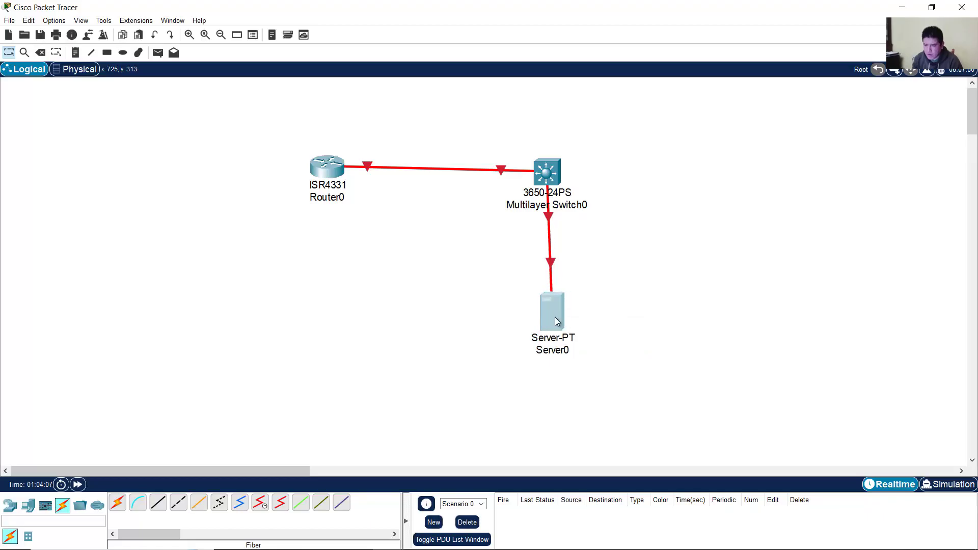
pyautogui.moveTo(329, 171); pyautogui.dragTo(362, 176)
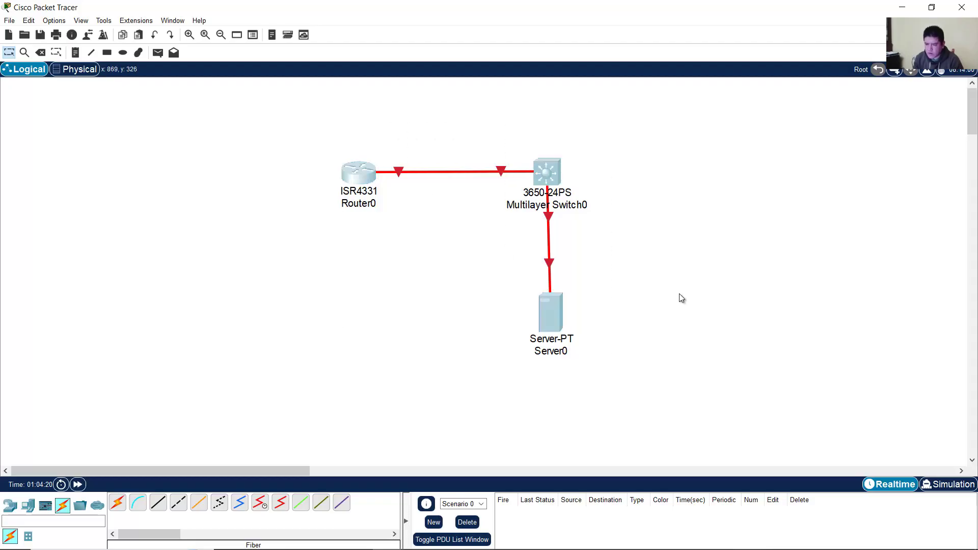
# Close Server0's settings and open Router0's device window beside the topology.
pyautogui.click(559, 312)
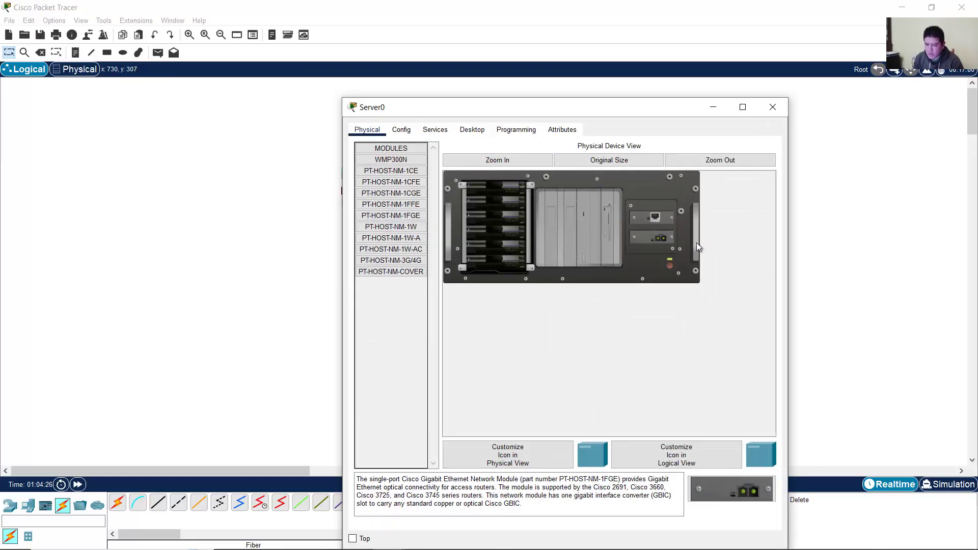
pyautogui.click(769, 108)
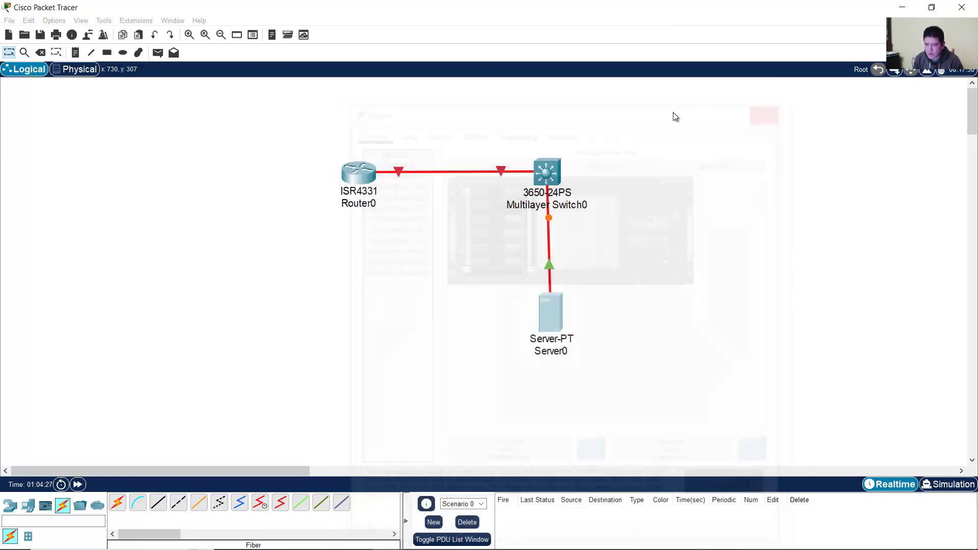
pyautogui.click(365, 182)
pyautogui.moveTo(459, 92); pyautogui.dragTo(275, 80)
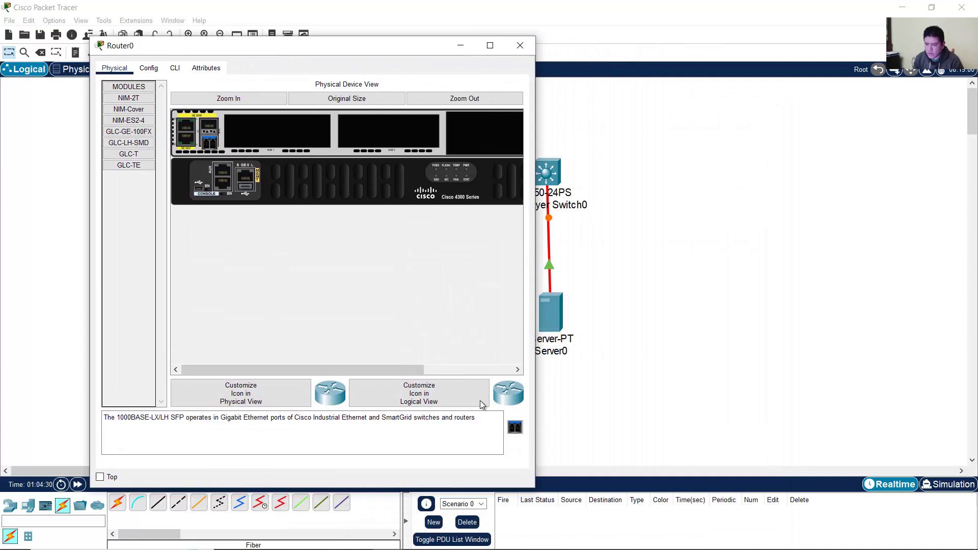
pyautogui.press('Escape')
pyautogui.moveTo(230, 470); pyautogui.dragTo(381, 472)
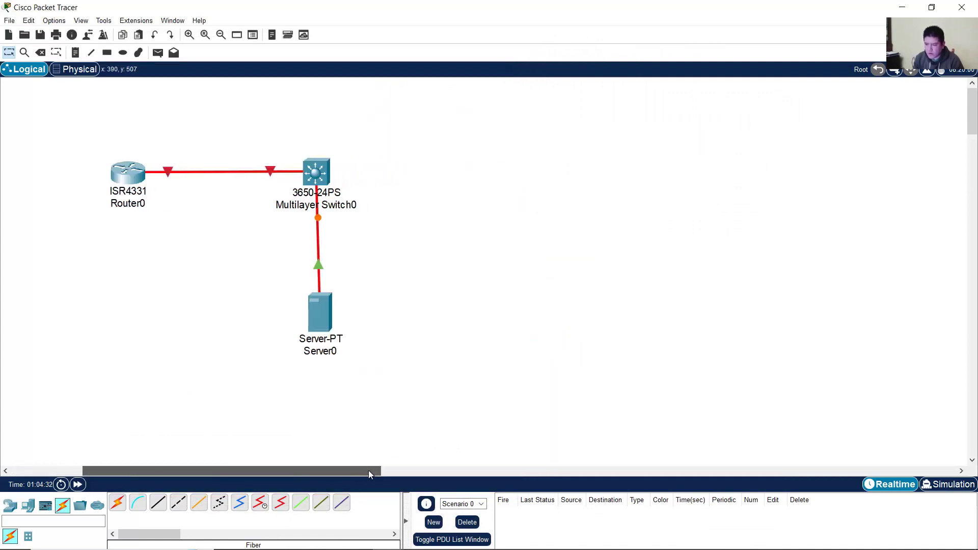
pyautogui.doubleClick(87, 173)
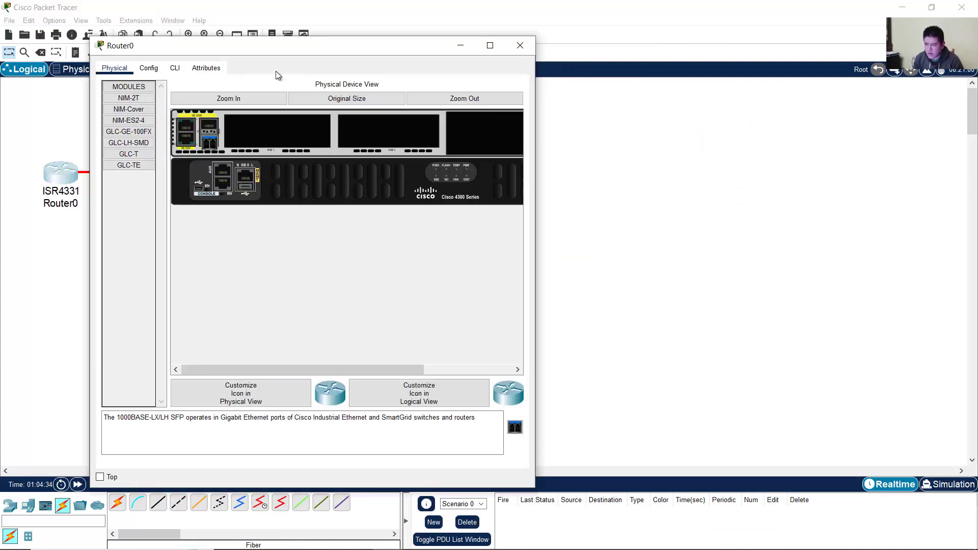
pyautogui.moveTo(503, 48); pyautogui.dragTo(836, 40)
# In Router0's CLI, decline initial configuration, run enable, and enter global configuration mode.
pyautogui.click(507, 60)
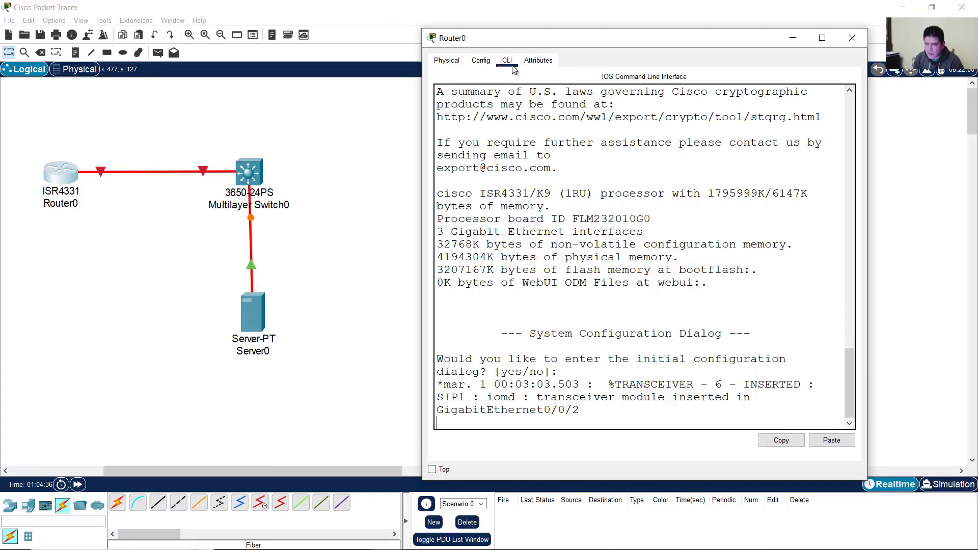
pyautogui.moveTo(867, 250); pyautogui.dragTo(955, 249)
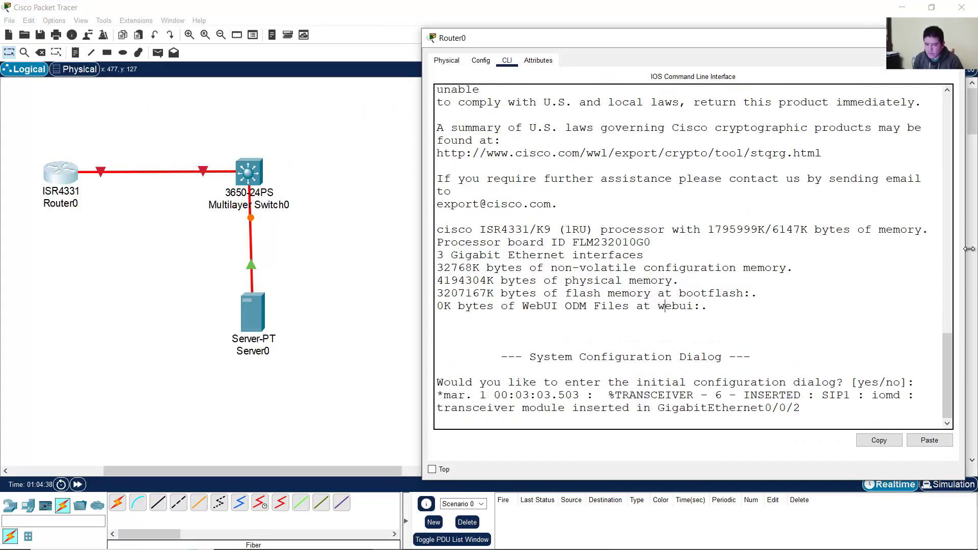
pyautogui.press('Return')
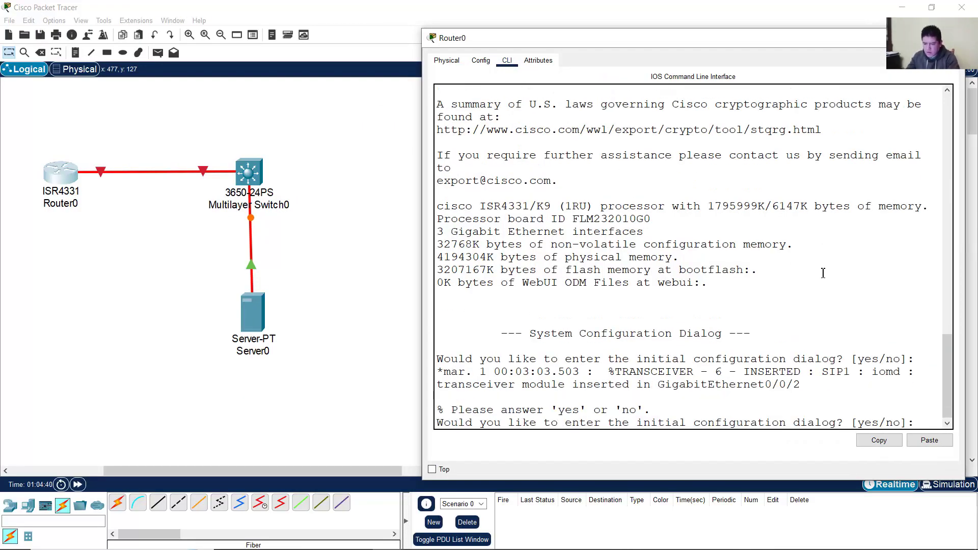
pyautogui.write('no')
pyautogui.press('Return')
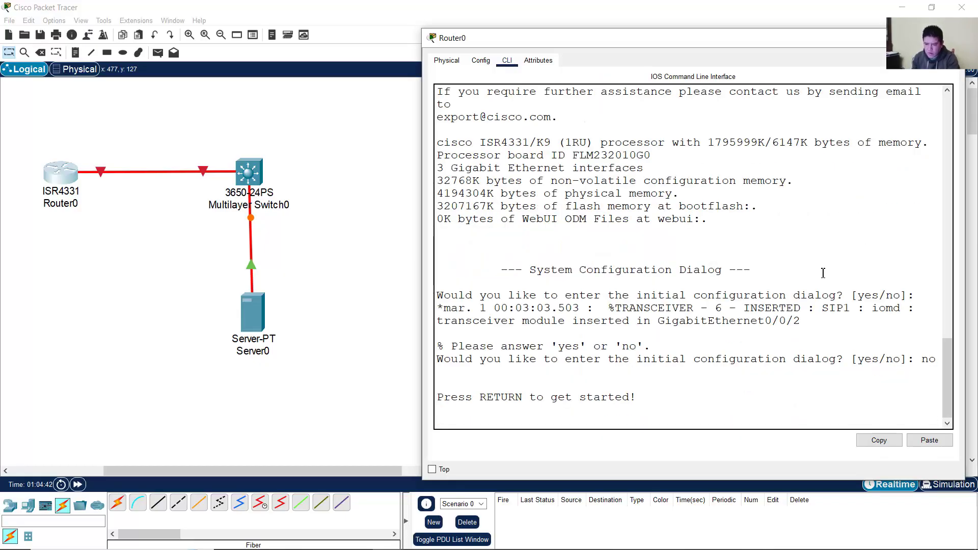
pyautogui.press('Return')
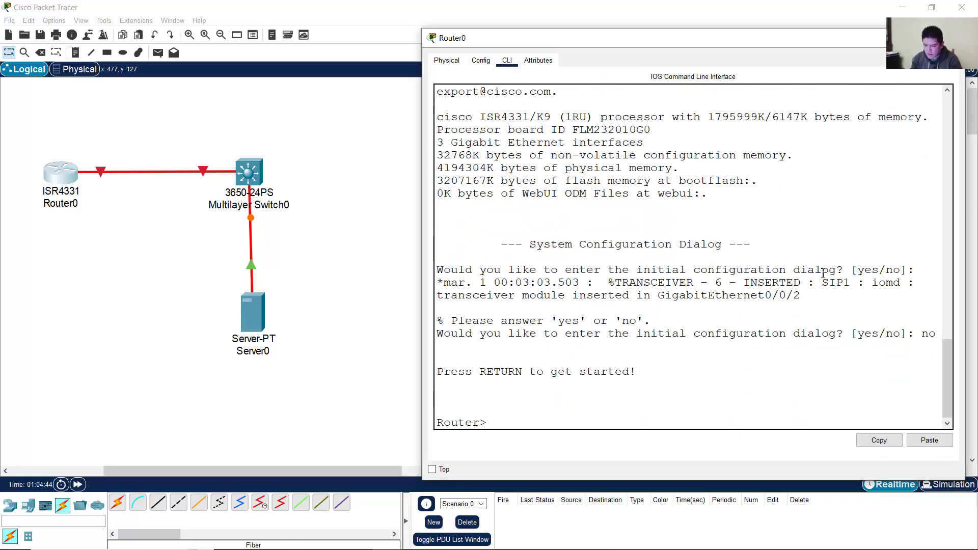
pyautogui.write('enable')
pyautogui.press('Return')
pyautogui.write('conf ter')
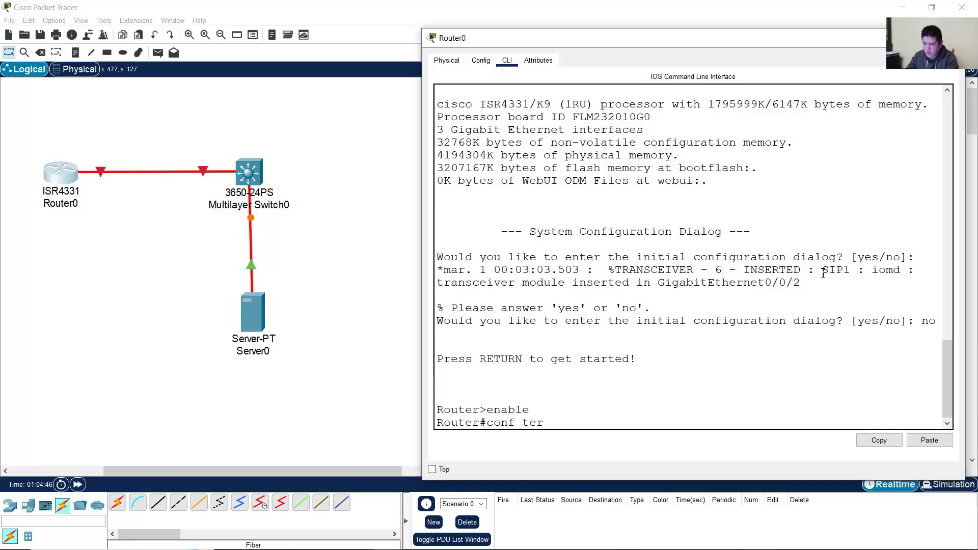
pyautogui.write('m')
pyautogui.press('Return')
pyautogui.write('int g0/0')
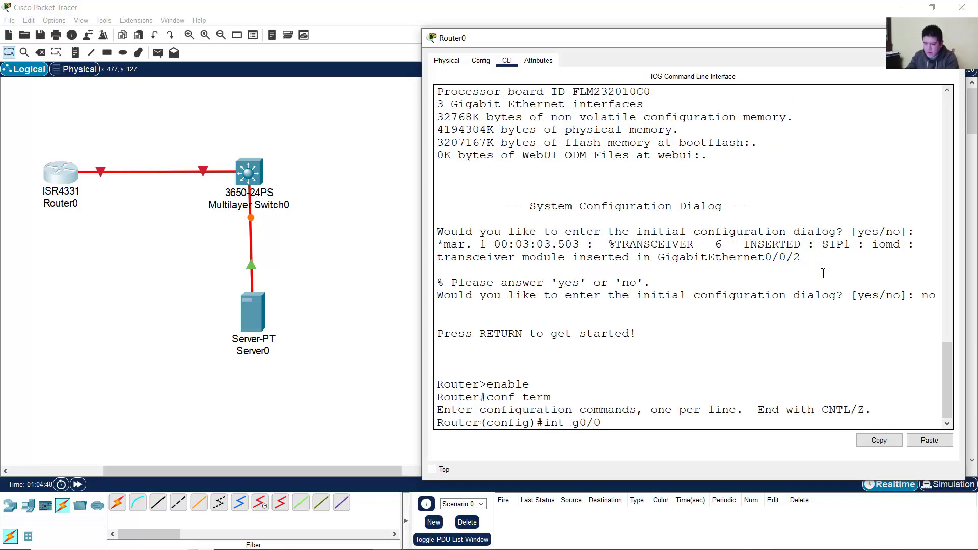
pyautogui.write('/2')
# Give GigabitEthernet0/0/2 address 192.168.1.1 255.255.255.0, run no shutdown, and copy the commands.
pyautogui.click(315, 283)
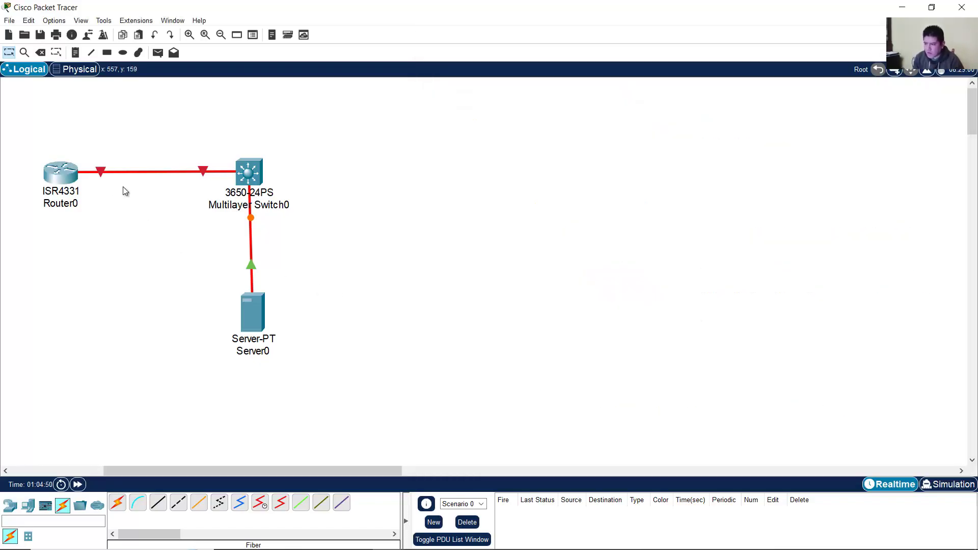
pyautogui.moveTo(99, 171)
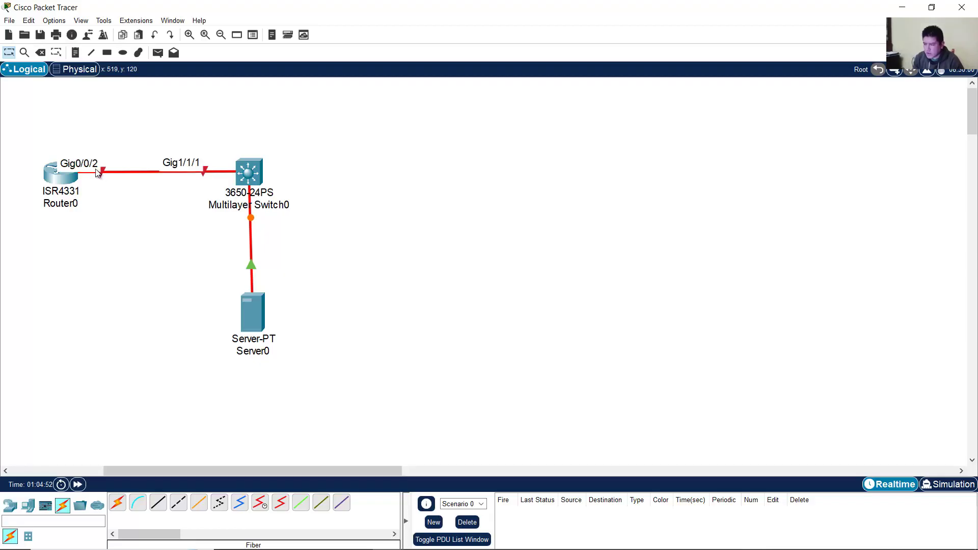
pyautogui.click(60, 176)
pyautogui.click(617, 376)
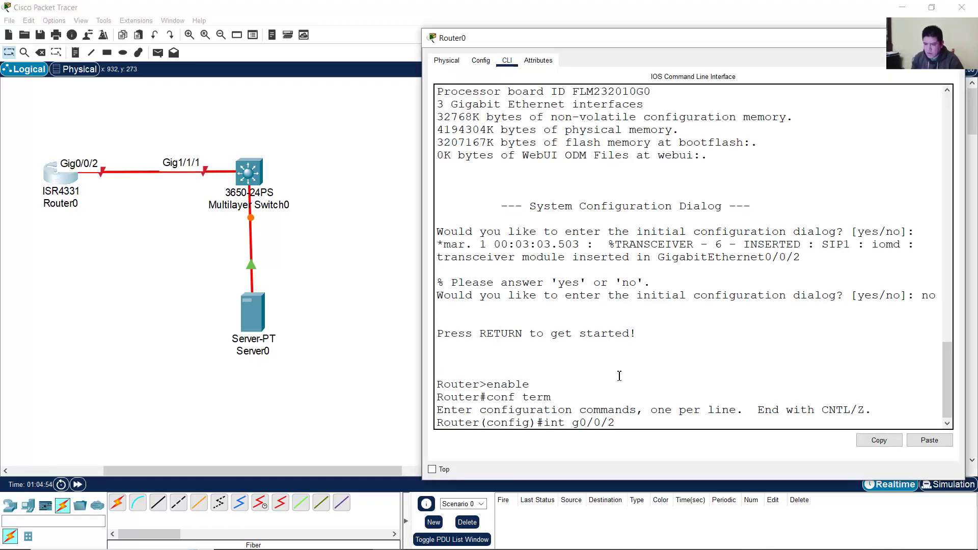
pyautogui.press('Return')
pyautogui.write('ip address ')
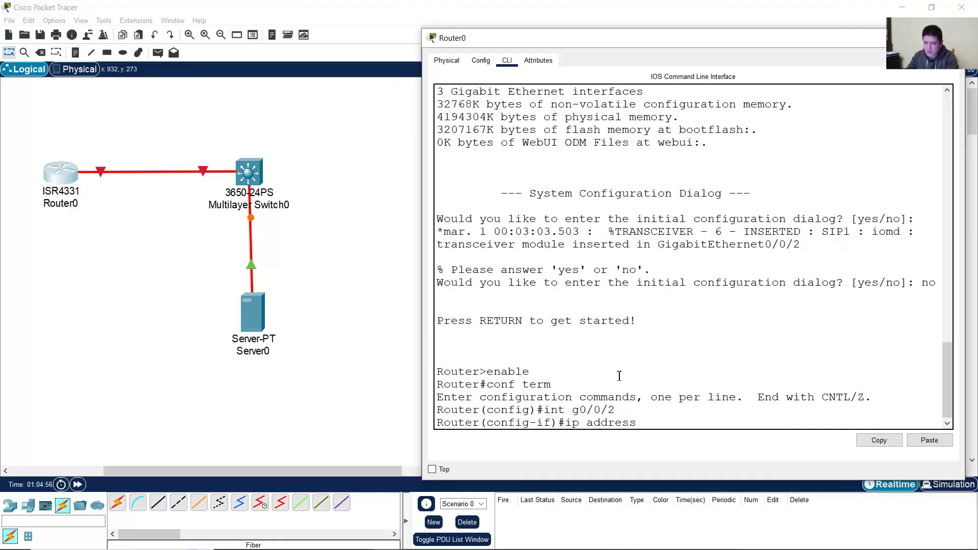
pyautogui.write('192.168.1.')
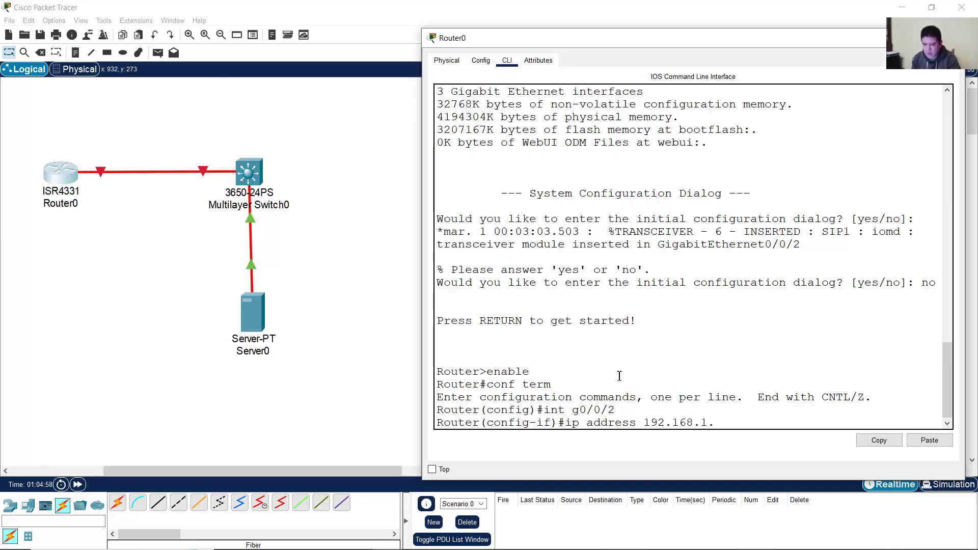
pyautogui.write('1 255.255')
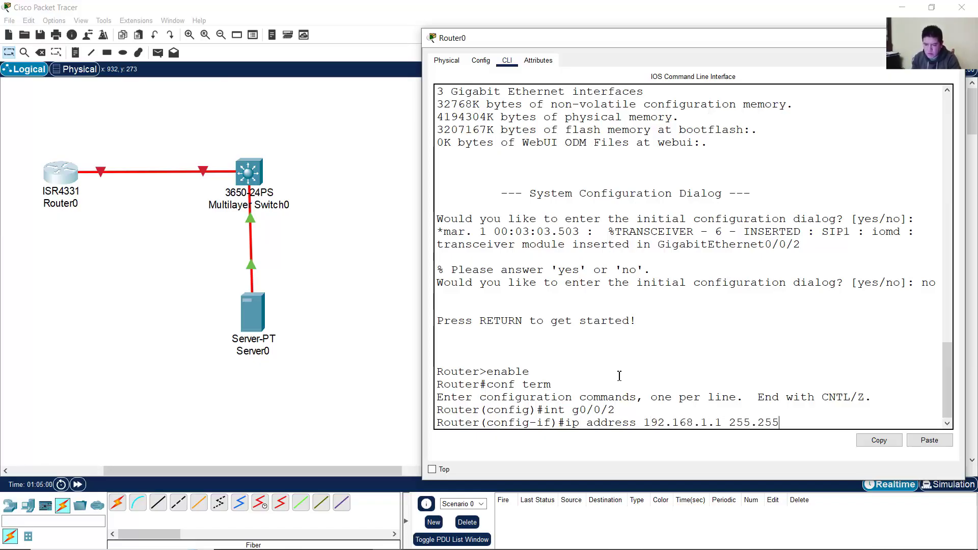
pyautogui.write('.255.0')
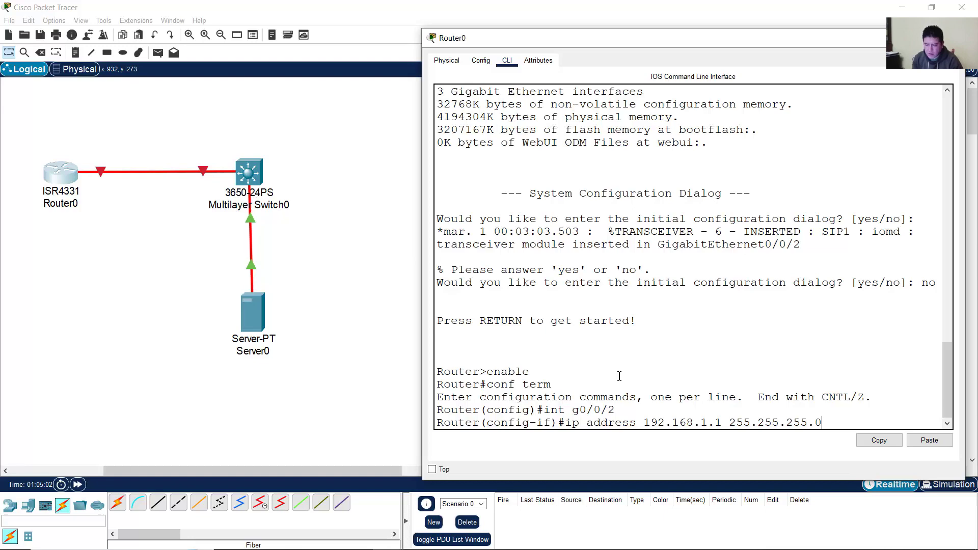
pyautogui.press('Return')
pyautogui.write('no s')
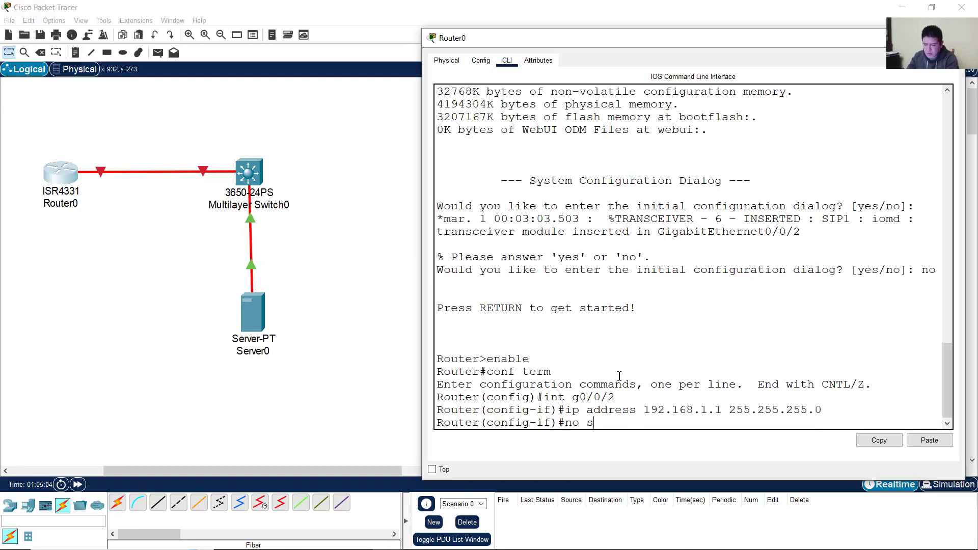
pyautogui.write('hutdown')
pyautogui.press('Return')
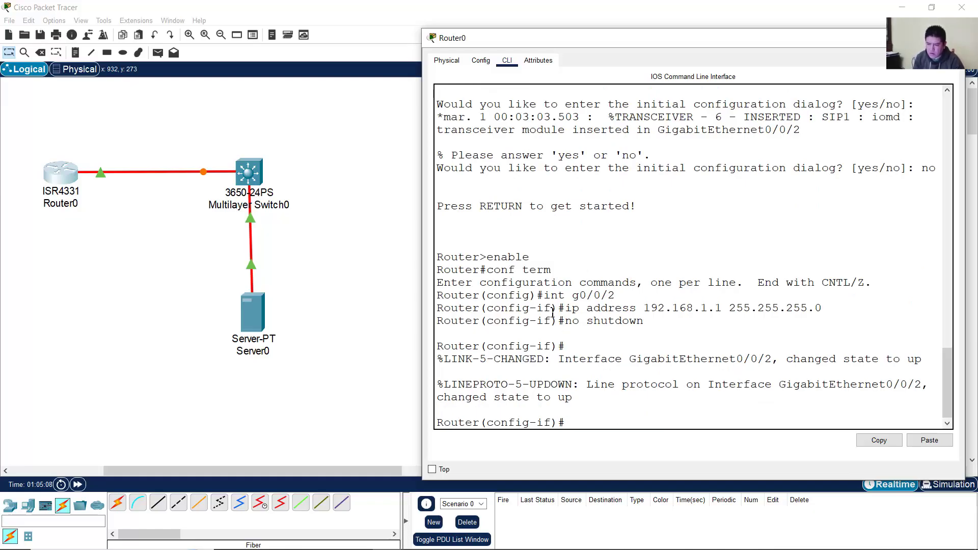
pyautogui.moveTo(545, 297); pyautogui.dragTo(685, 346)
pyautogui.hotkey('ctrl', 'c')
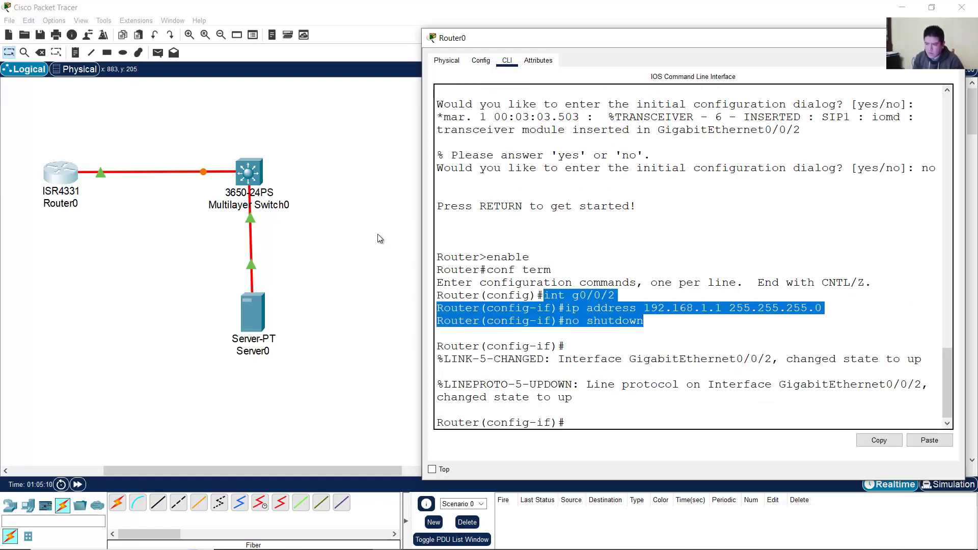
# Close Router0's CLI and bring up Multilayer Switch0's device window, moved higher.
pyautogui.press('Escape')
pyautogui.click(249, 175)
pyautogui.moveTo(500, 96); pyautogui.dragTo(506, 43)
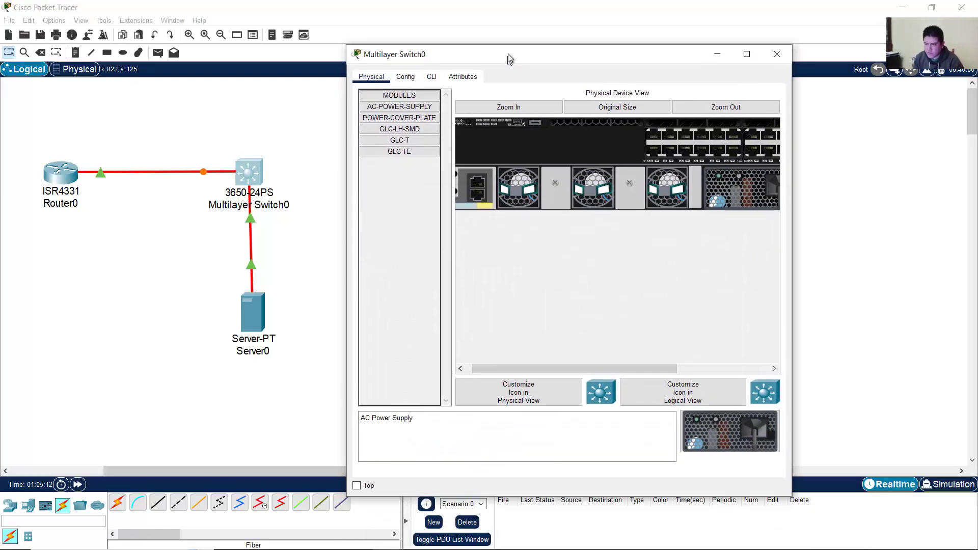
# In the multilayer switch CLI, decline the initial setup dialog and enter privileged mode.
pyautogui.click(432, 62)
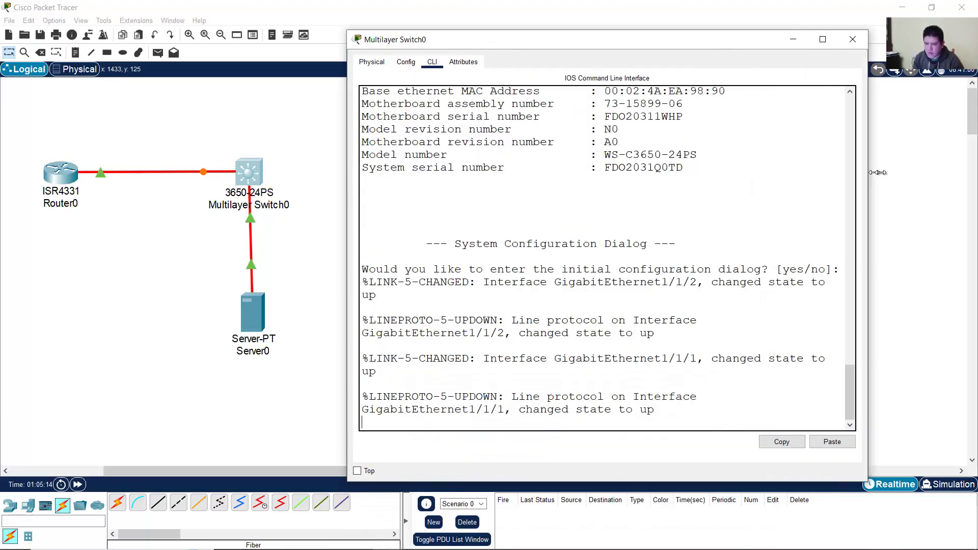
pyautogui.moveTo(791, 230); pyautogui.dragTo(919, 245)
pyautogui.press('Return')
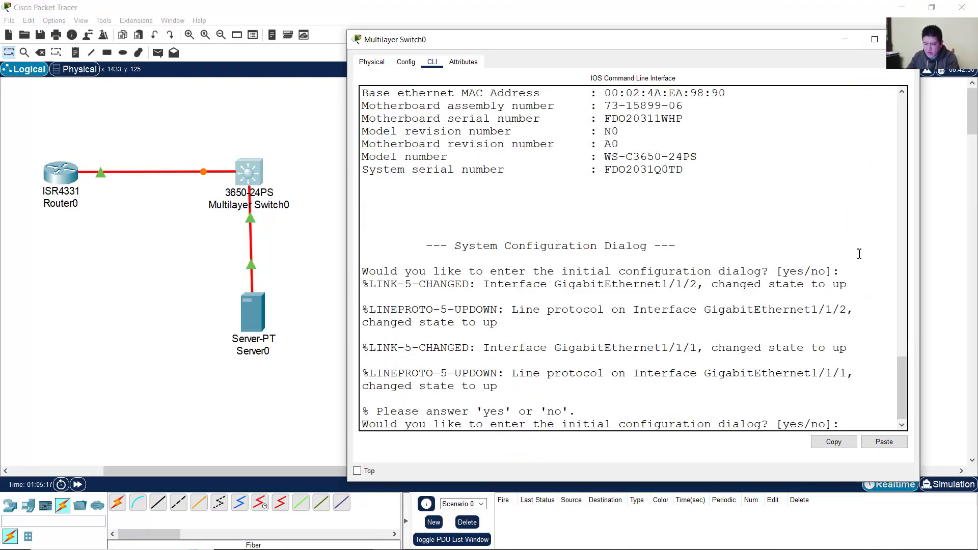
pyautogui.write('no')
pyautogui.press('Return')
pyautogui.press('Return')
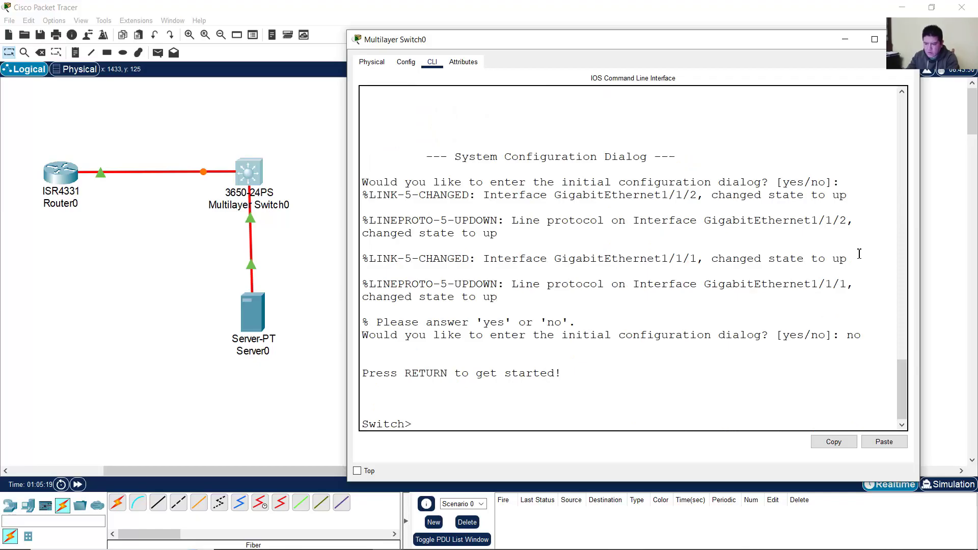
pyautogui.write('enable')
pyautogui.press('Return')
pyautogui.write('conf term')
# Give interface VLAN 1 the address 192.168.1.2 255.255.255.0 and enable it with no shutdown.
pyautogui.press('Return')
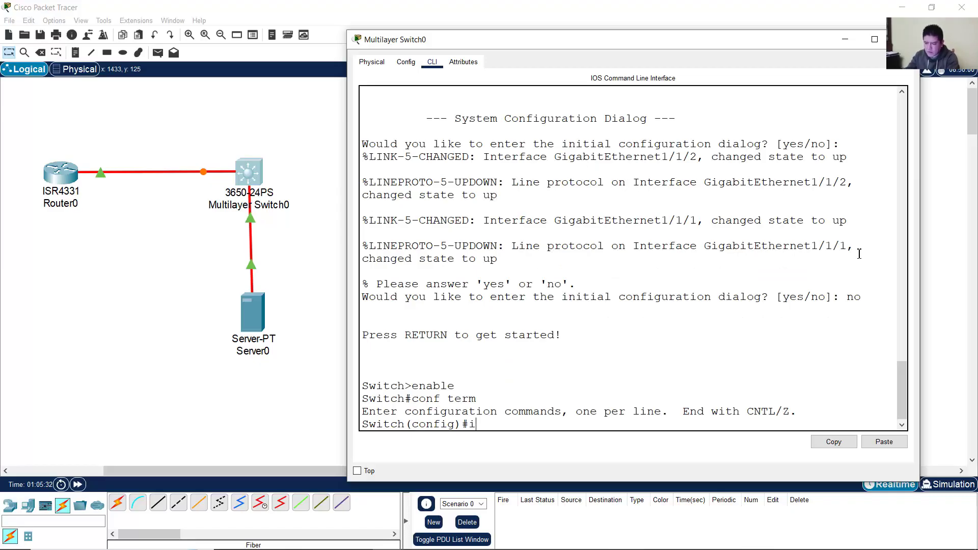
pyautogui.write('nt vlan 1')
pyautogui.press('Return')
pyautogui.write('ip')
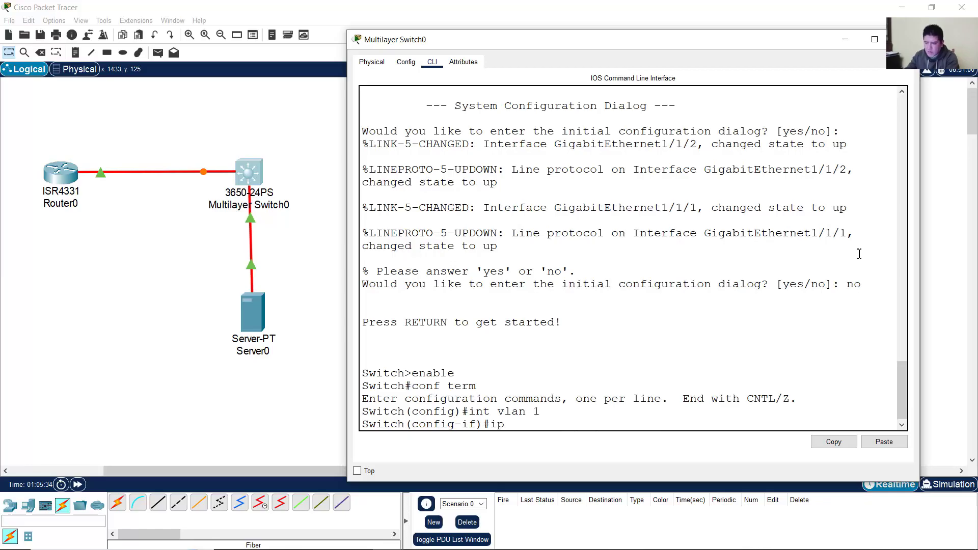
pyautogui.write(' address 192.')
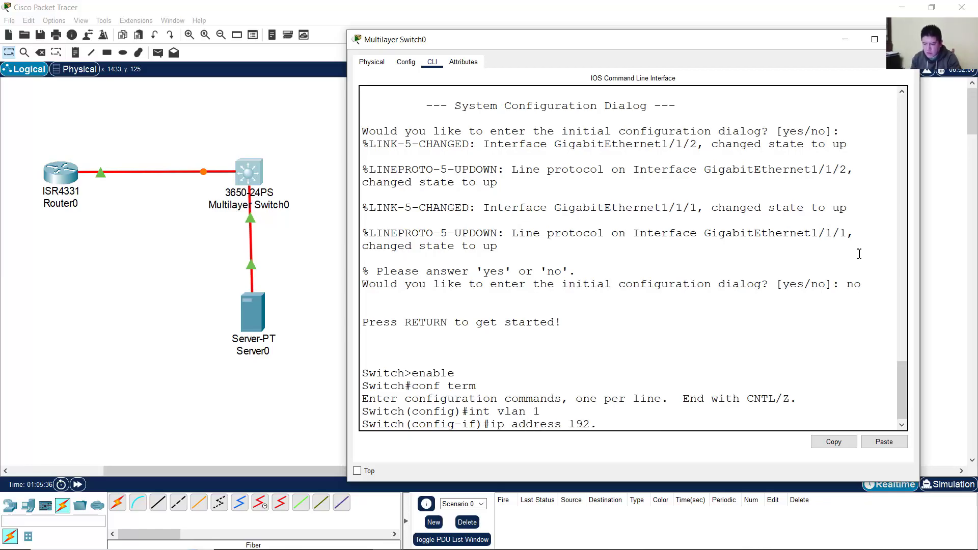
pyautogui.write('168.1.2 2')
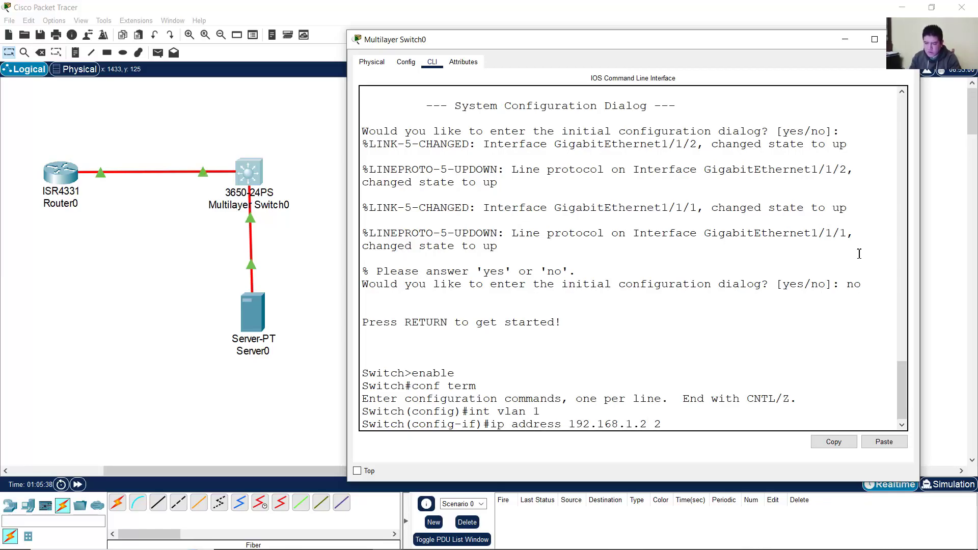
pyautogui.write('55.255.255.')
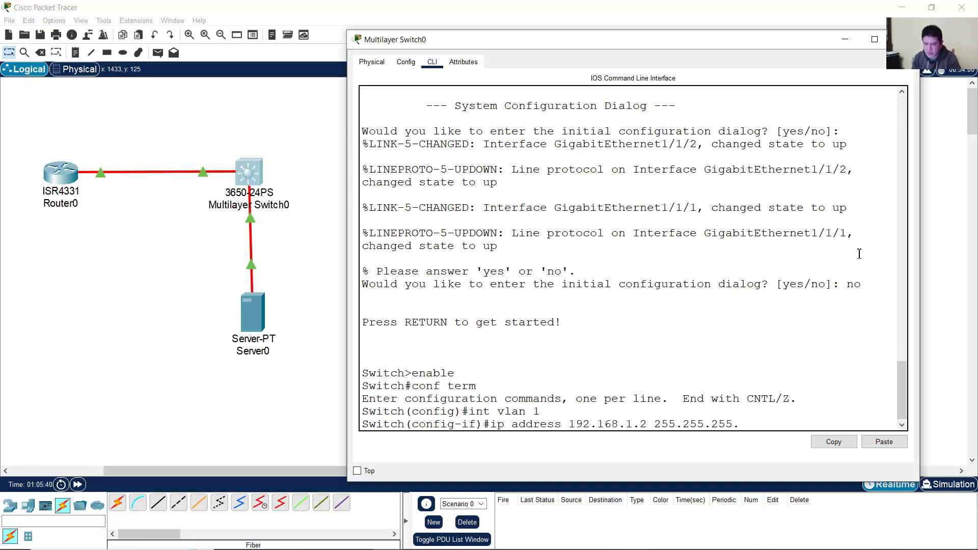
pyautogui.write('0')
pyautogui.press('Return')
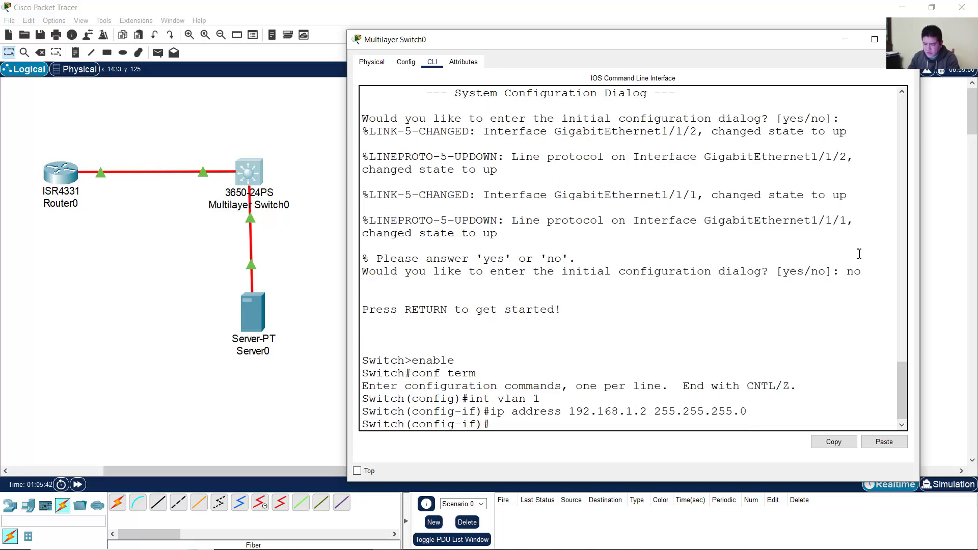
pyautogui.write('no shutdown')
pyautogui.press('Return')
pyautogui.press('Return')
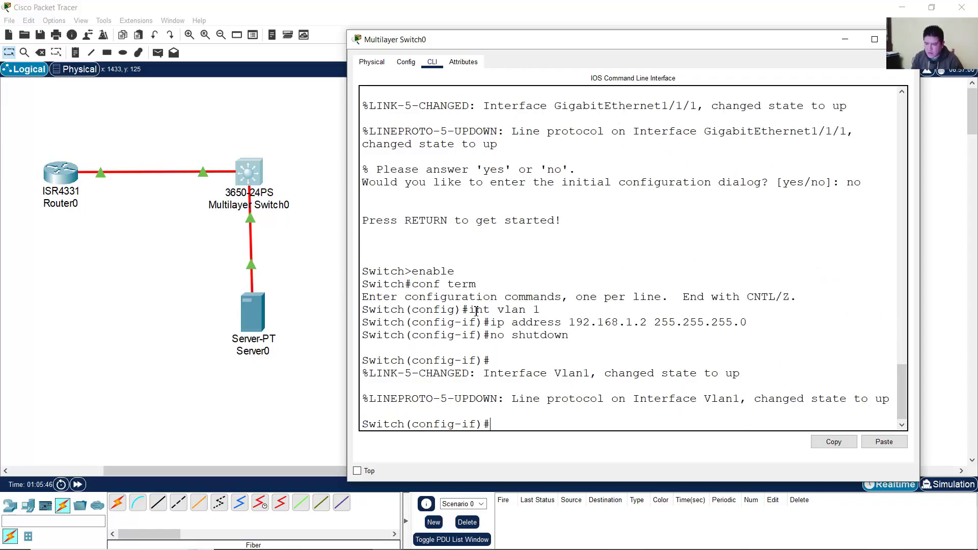
pyautogui.moveTo(476, 309); pyautogui.dragTo(599, 336)
# Close the switch window and open Server0's Desktop IP Configuration.
pyautogui.click(874, 39)
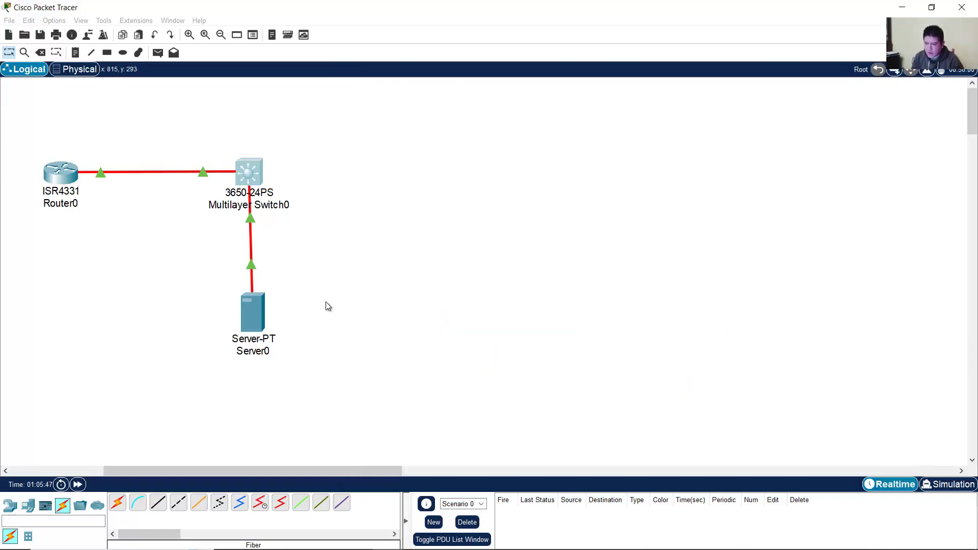
pyautogui.click(252, 314)
pyautogui.moveTo(442, 107); pyautogui.dragTo(454, 44)
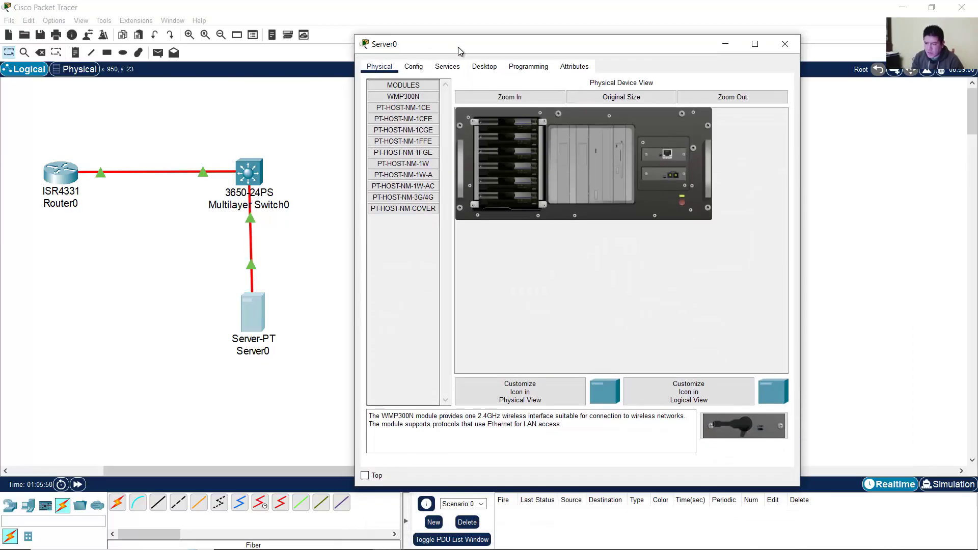
pyautogui.click(483, 66)
pyautogui.click(409, 123)
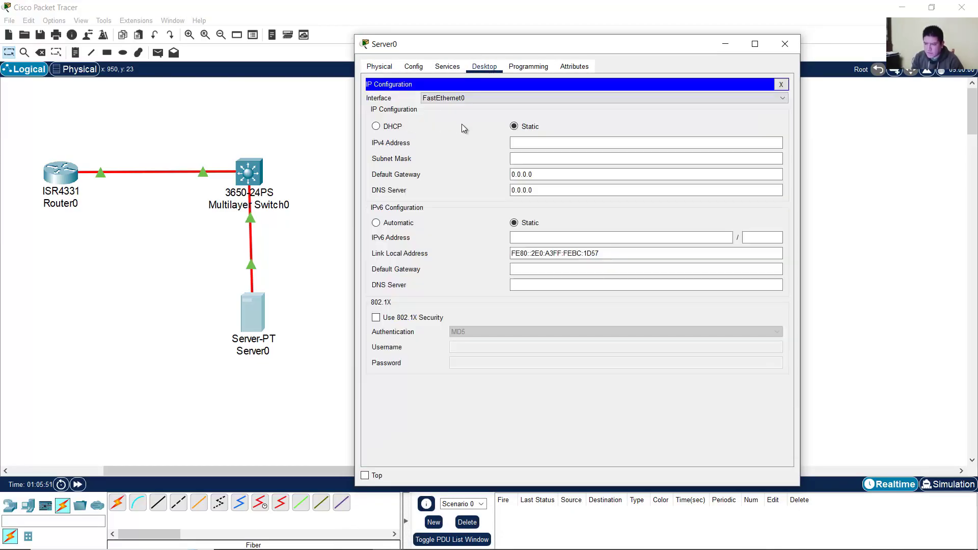
# Select GigabitEthernet1 as the server interface to configure.
pyautogui.click(484, 98)
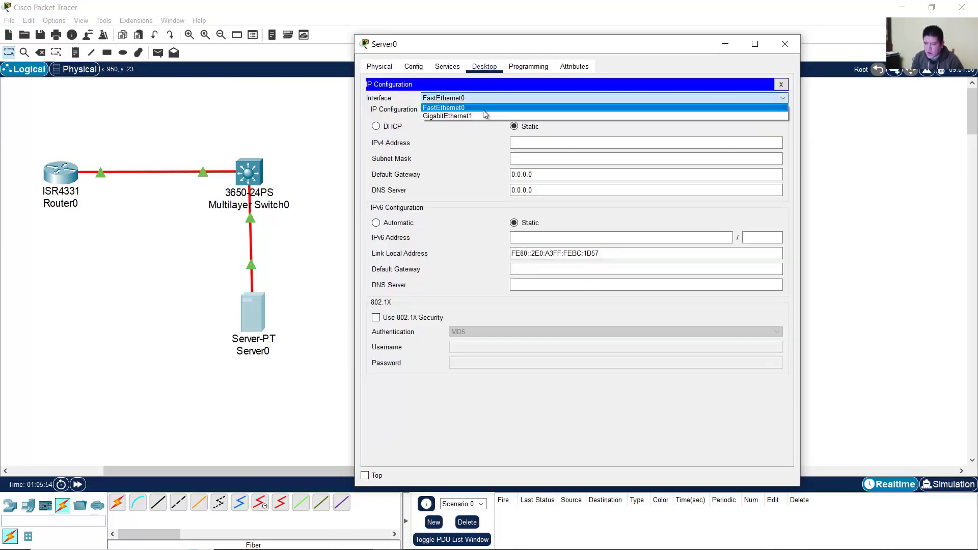
pyautogui.click(488, 107)
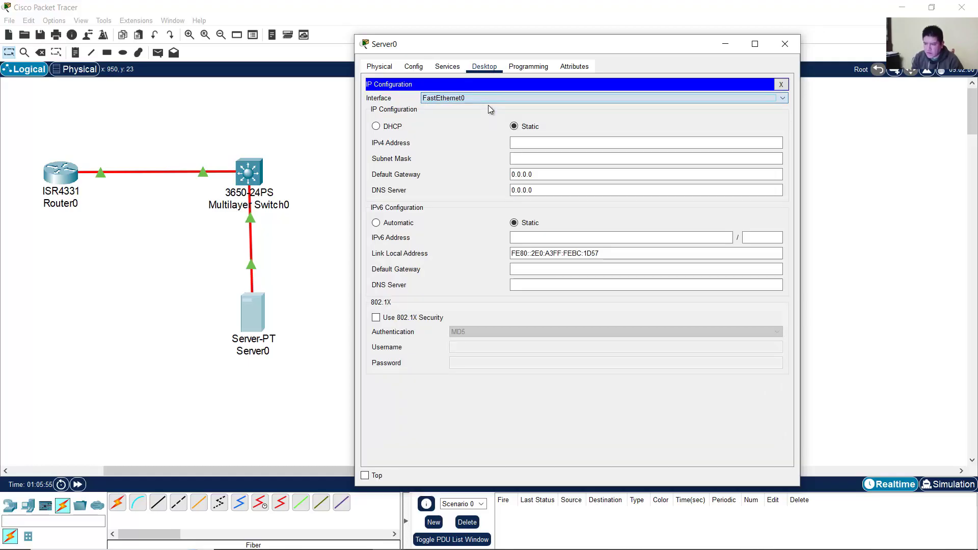
pyautogui.click(492, 97)
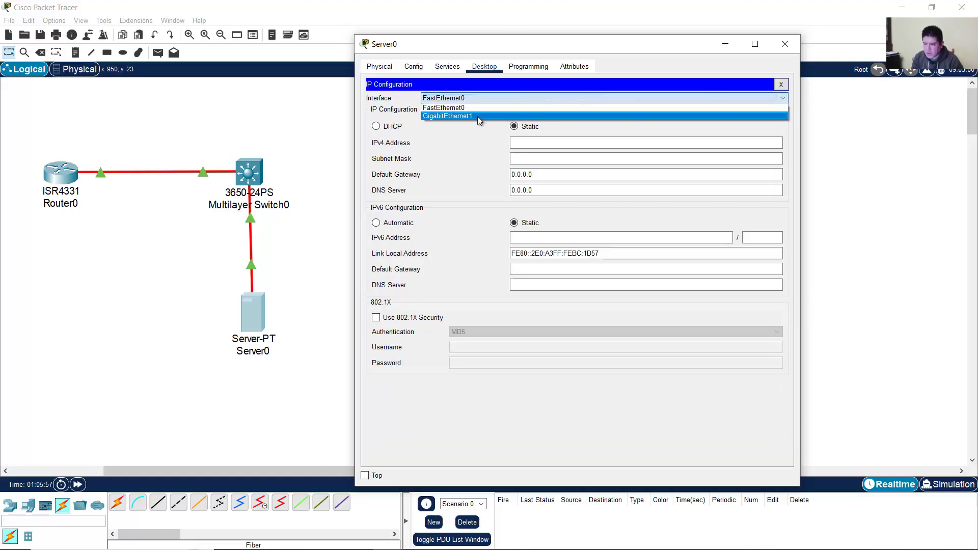
pyautogui.click(480, 117)
pyautogui.click(486, 97)
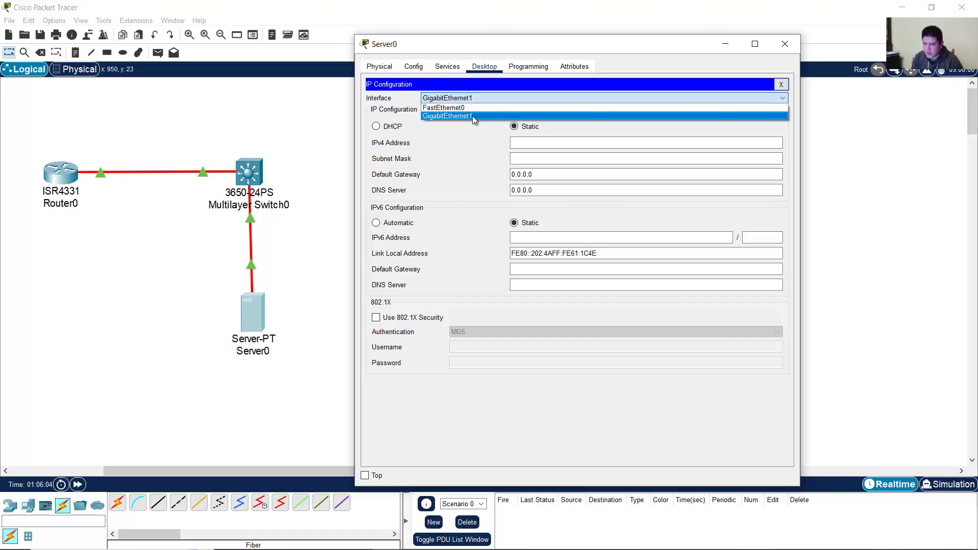
pyautogui.click(472, 115)
# Enter IPv4 192.168.1.3 and mask 255.255.255.0, leaving the gateway at 0.0.0.0.
pyautogui.click(533, 142)
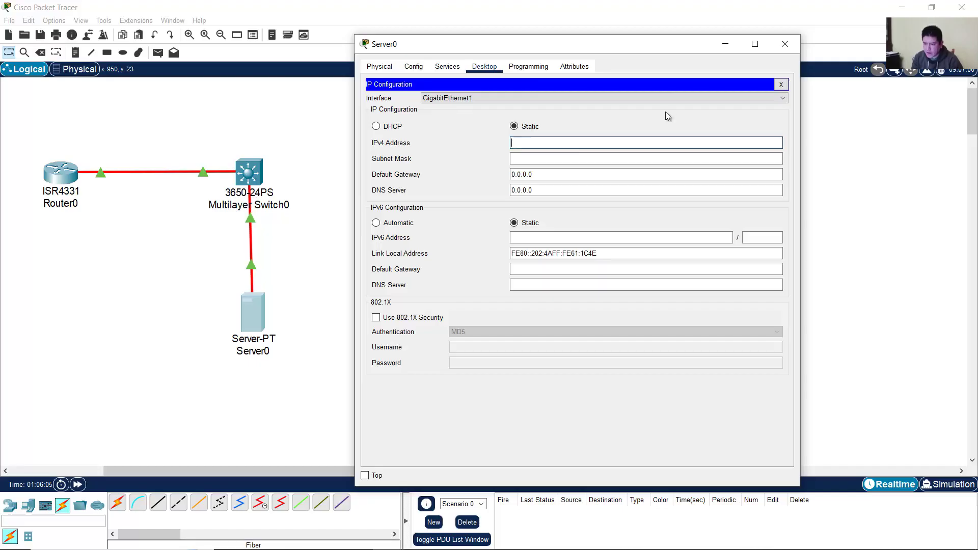
pyautogui.write('192.168.1')
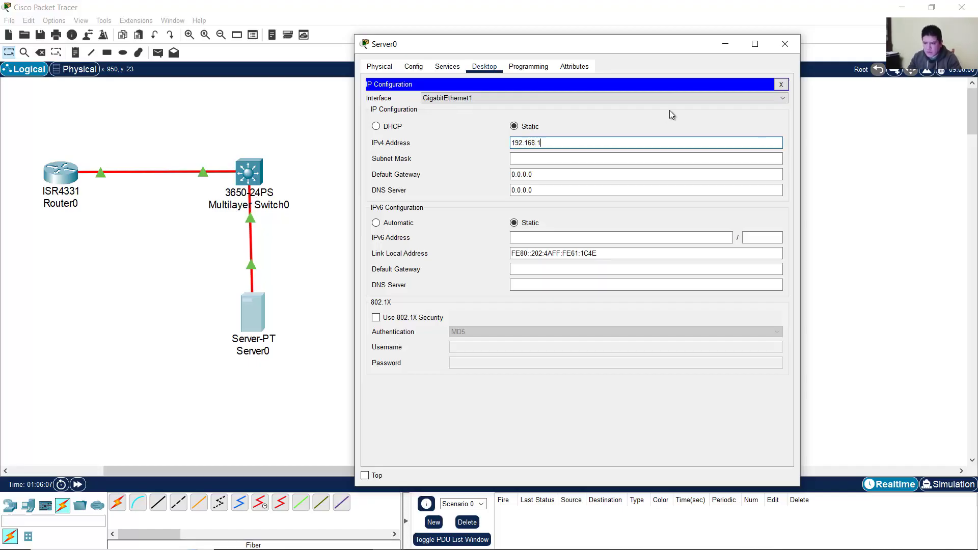
pyautogui.write('.3')
pyautogui.press('Tab')
pyautogui.write('2')
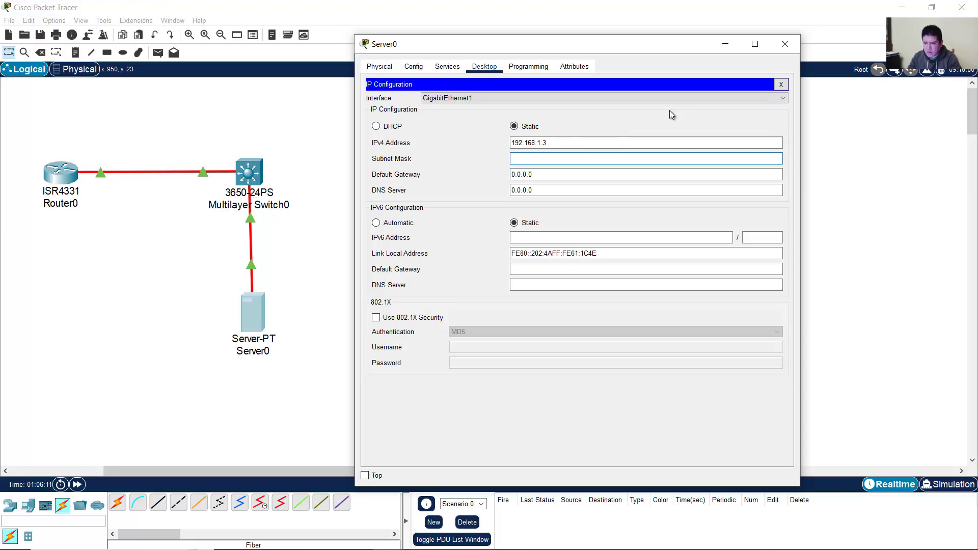
pyautogui.write('255.255.255')
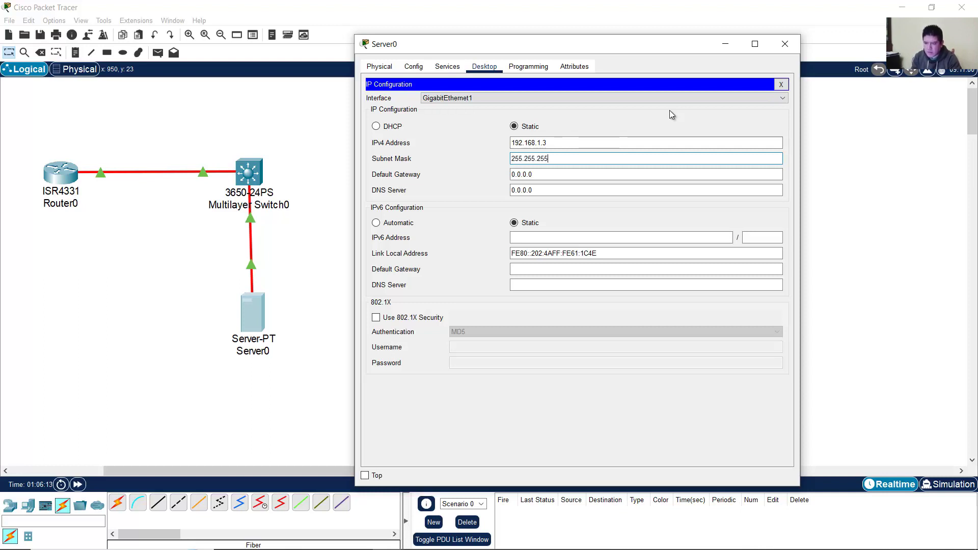
pyautogui.write('.0')
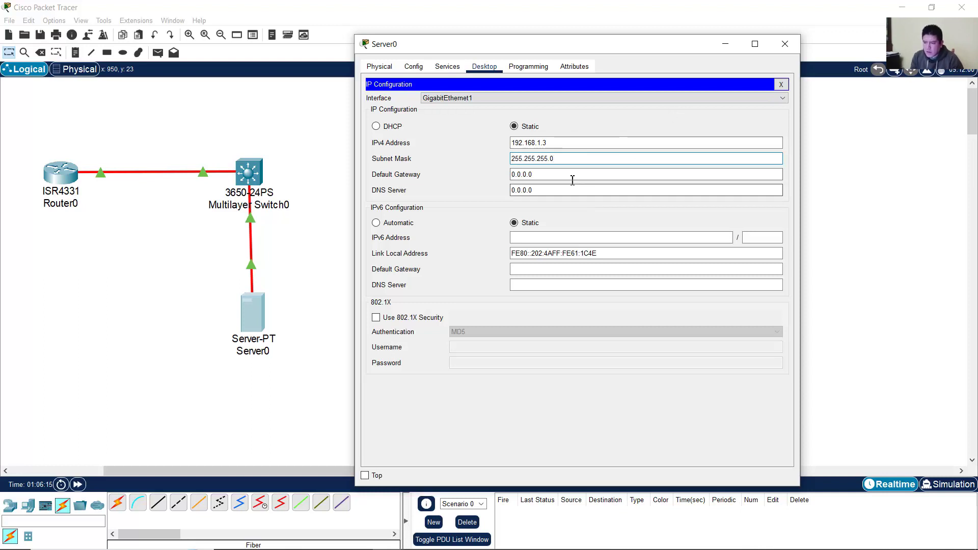
pyautogui.doubleClick(575, 174)
pyautogui.click(574, 174)
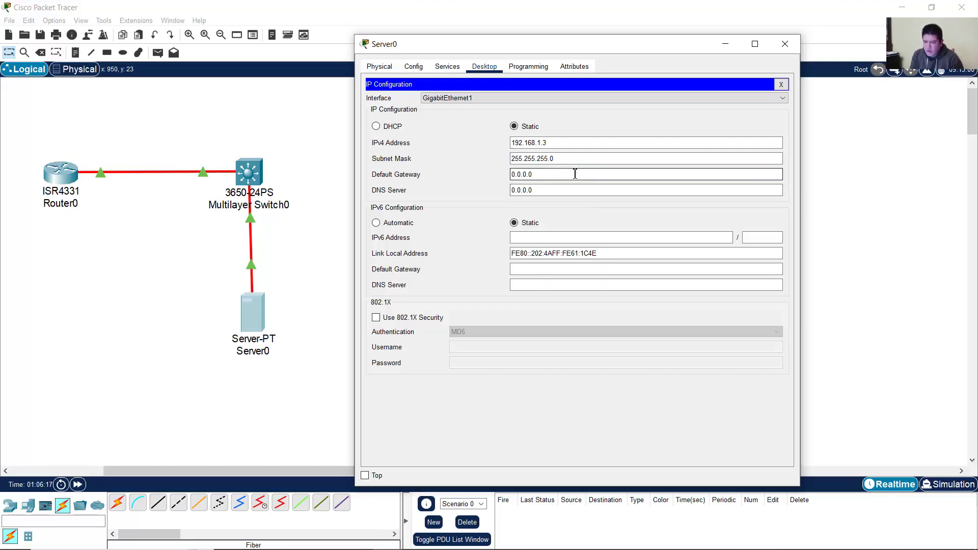
# From Server0's Command Prompt, ping the switch at 192.168.1.2 and the router at 192.168.1.1.
pyautogui.click(782, 84)
pyautogui.click(570, 116)
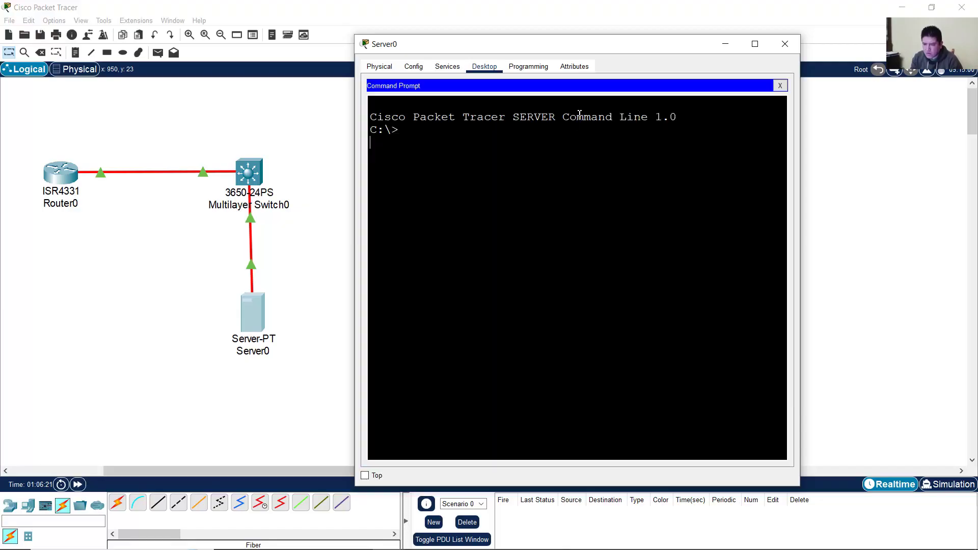
pyautogui.write('ping ')
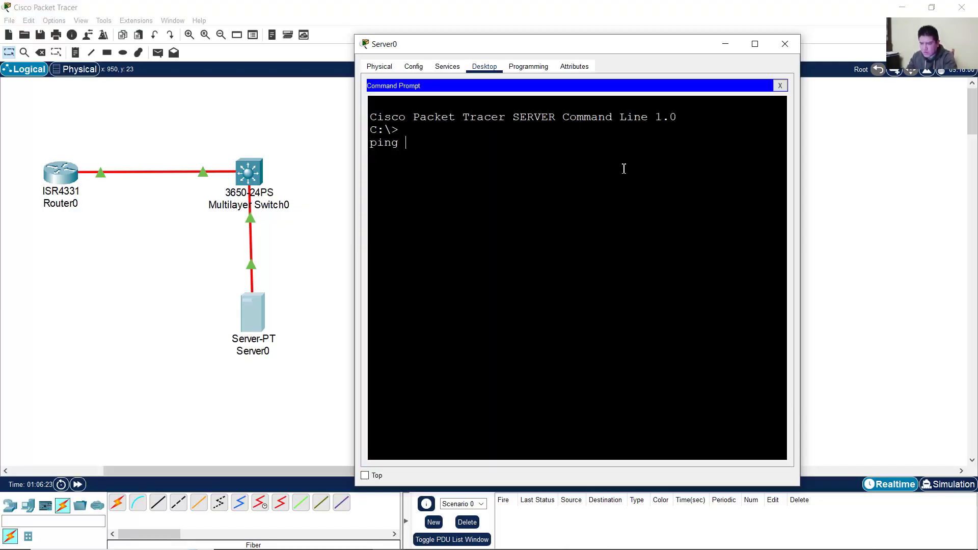
pyautogui.write('192.168.1.2')
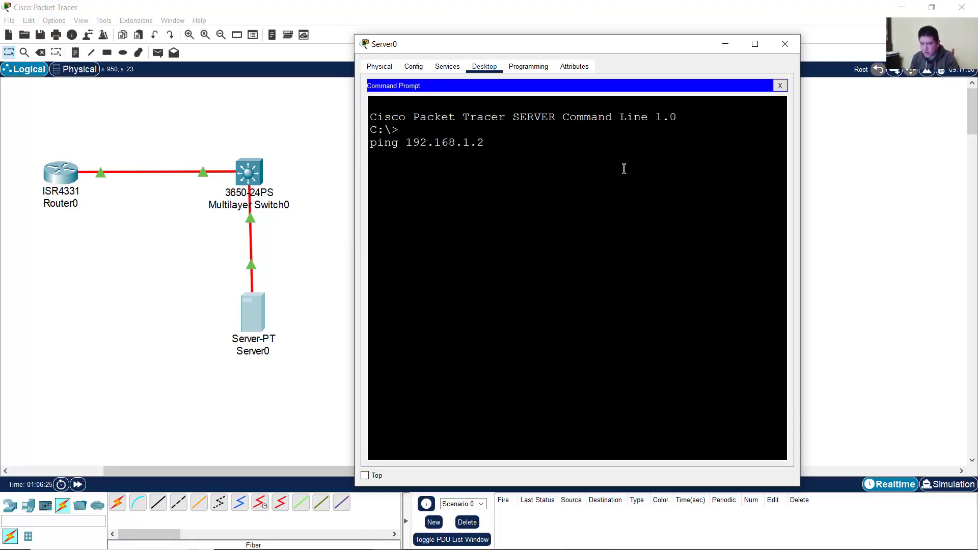
pyautogui.press('Return')
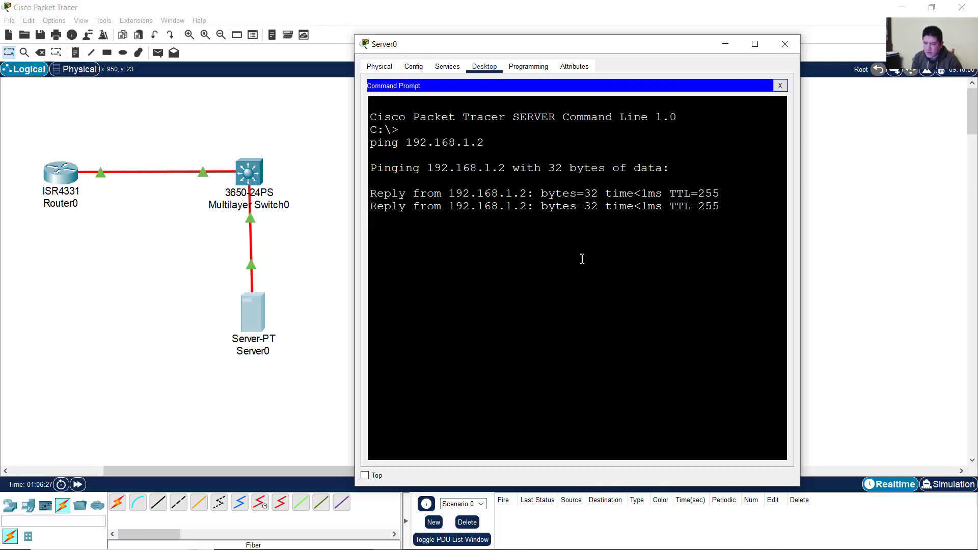
pyautogui.press('Up')
pyautogui.press('BackSpace')
pyautogui.write('192.168.1.1')
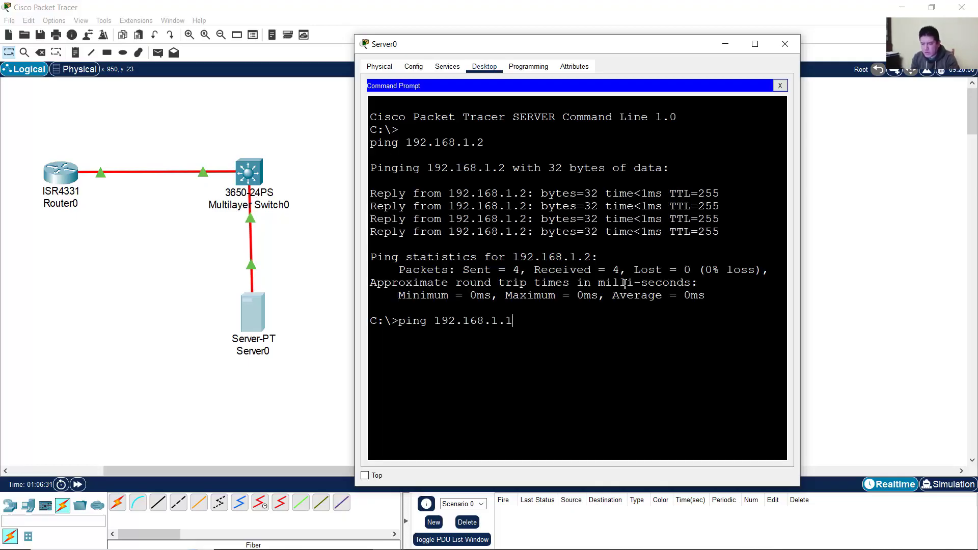
pyautogui.press('Return')
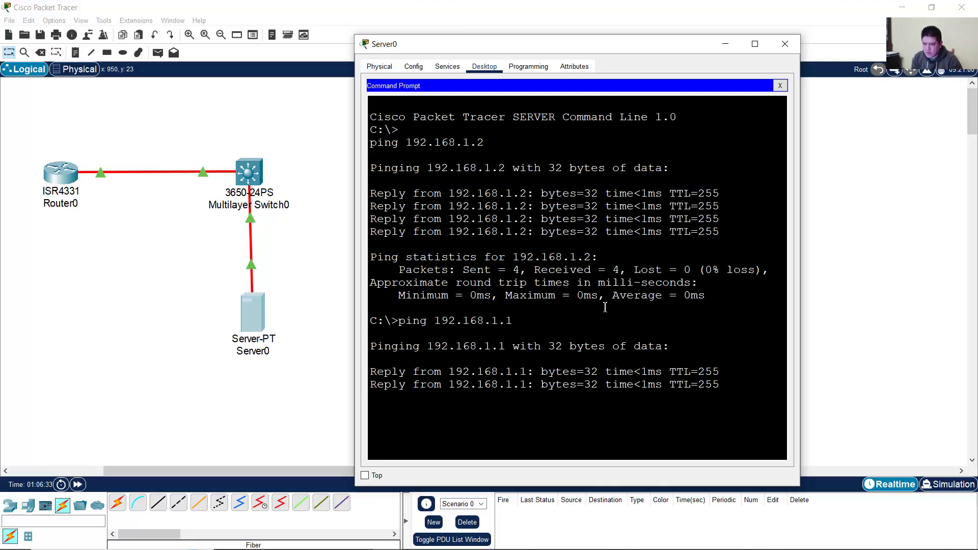
# Highlight the successful reply output from the switch and router pings.
pyautogui.moveTo(427, 167); pyautogui.dragTo(565, 247)
pyautogui.click(578, 249)
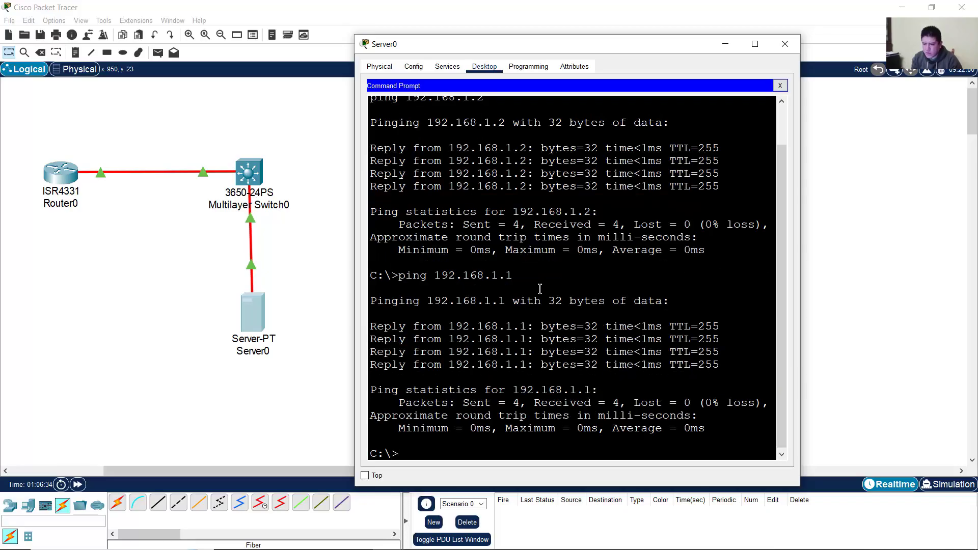
pyautogui.moveTo(427, 301); pyautogui.dragTo(589, 370)
pyautogui.click(610, 380)
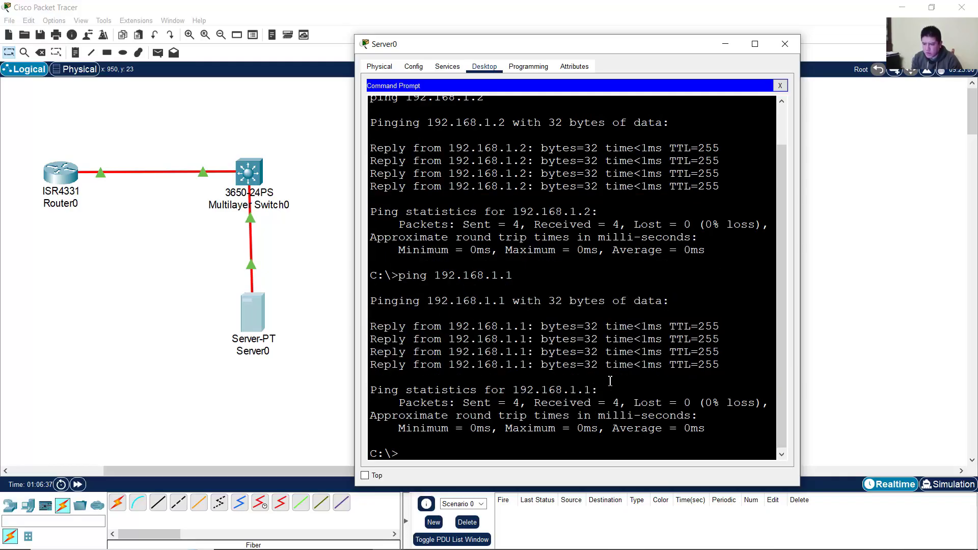